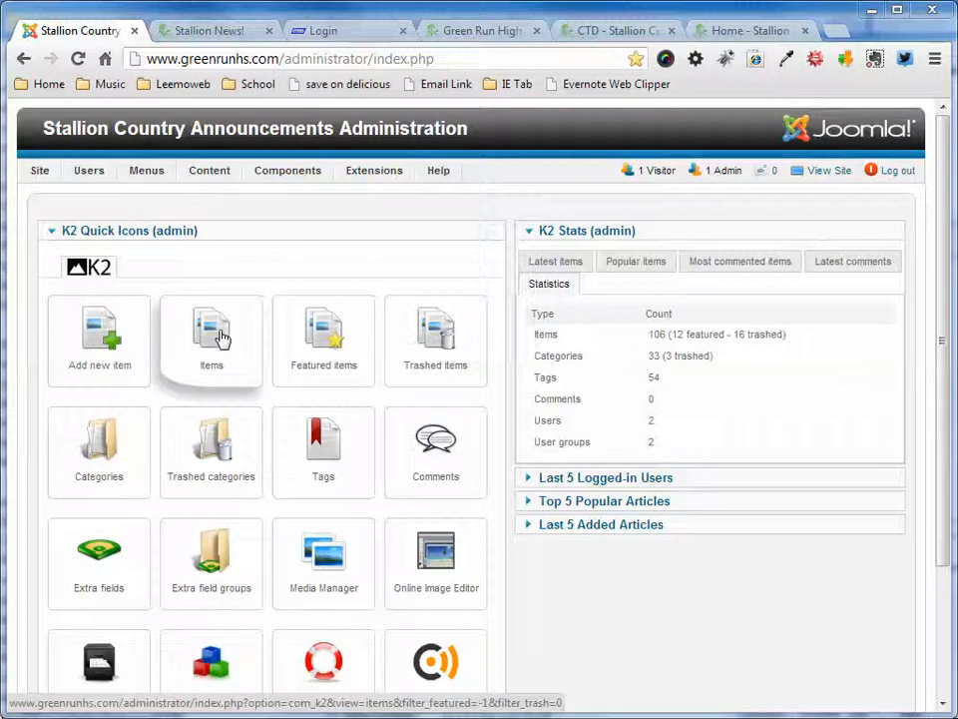
# - Create a new K2 item and assign it to the CTD category
pyautogui.moveTo(222, 178)
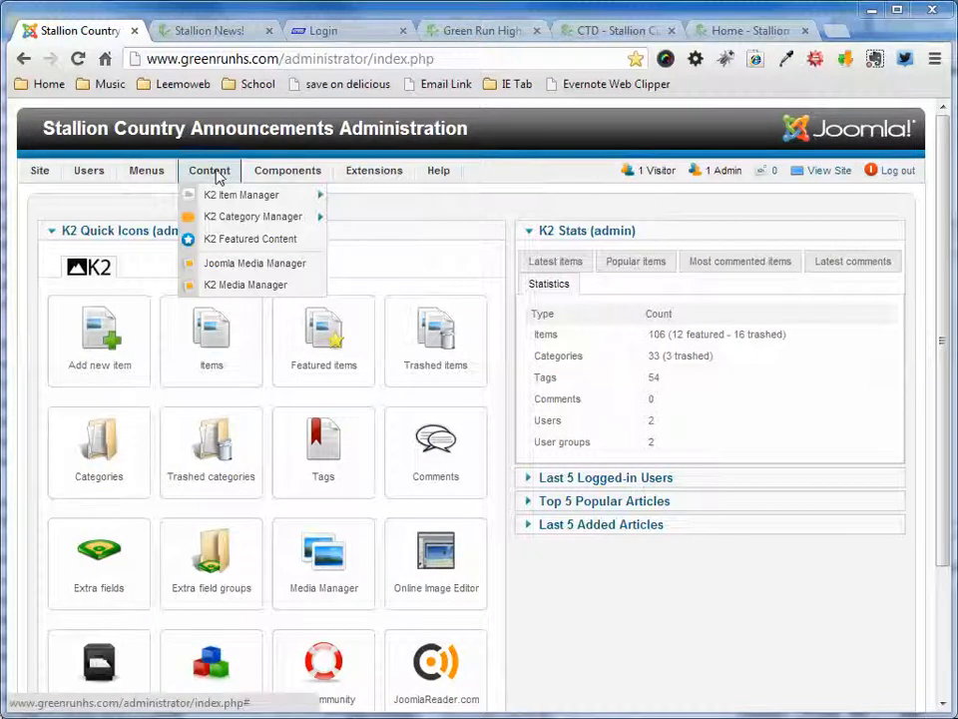
pyautogui.moveTo(210, 198)
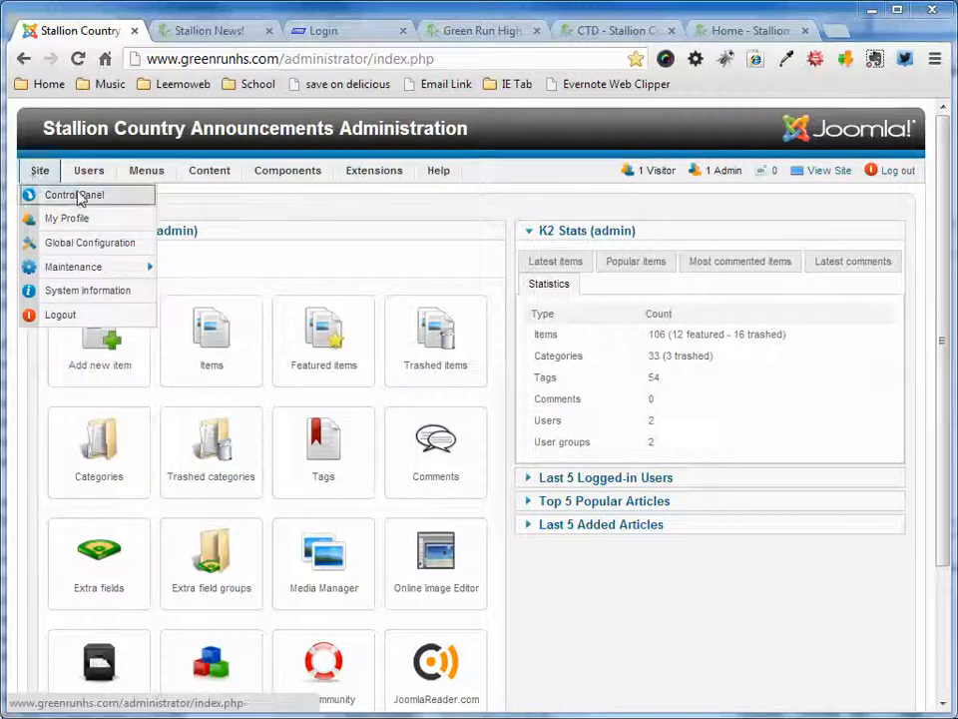
pyautogui.moveTo(45, 174)
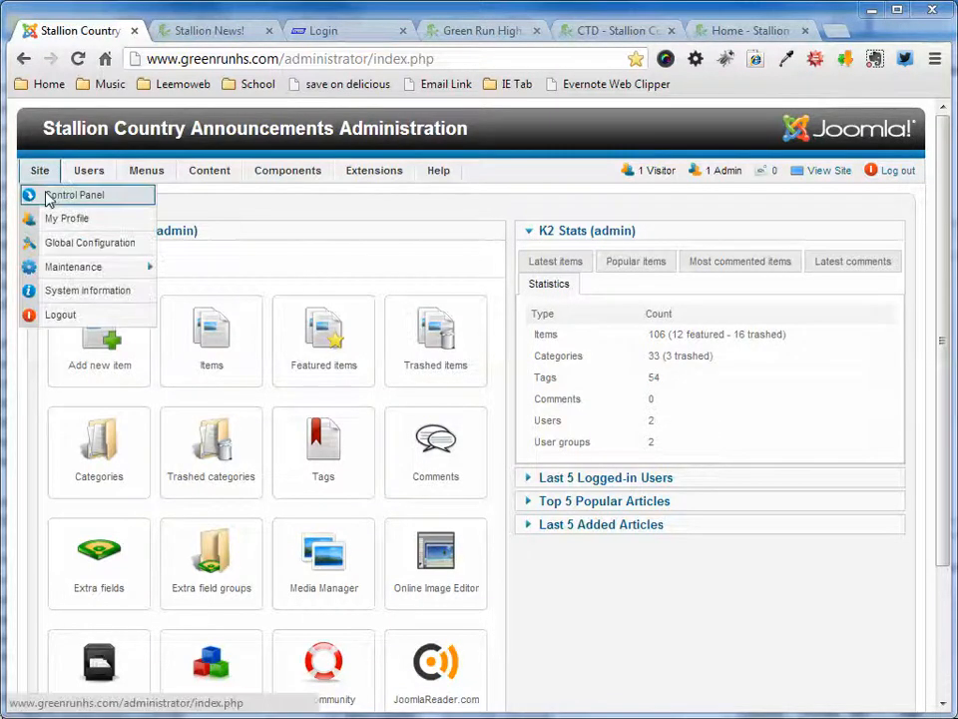
pyautogui.click(99, 334)
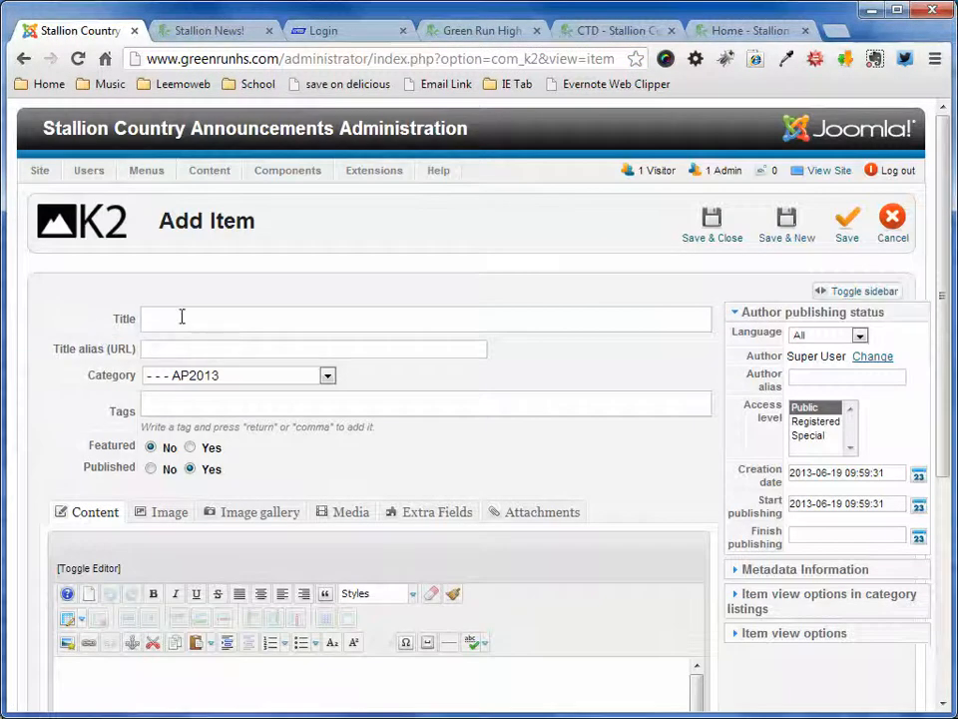
pyautogui.click(329, 377)
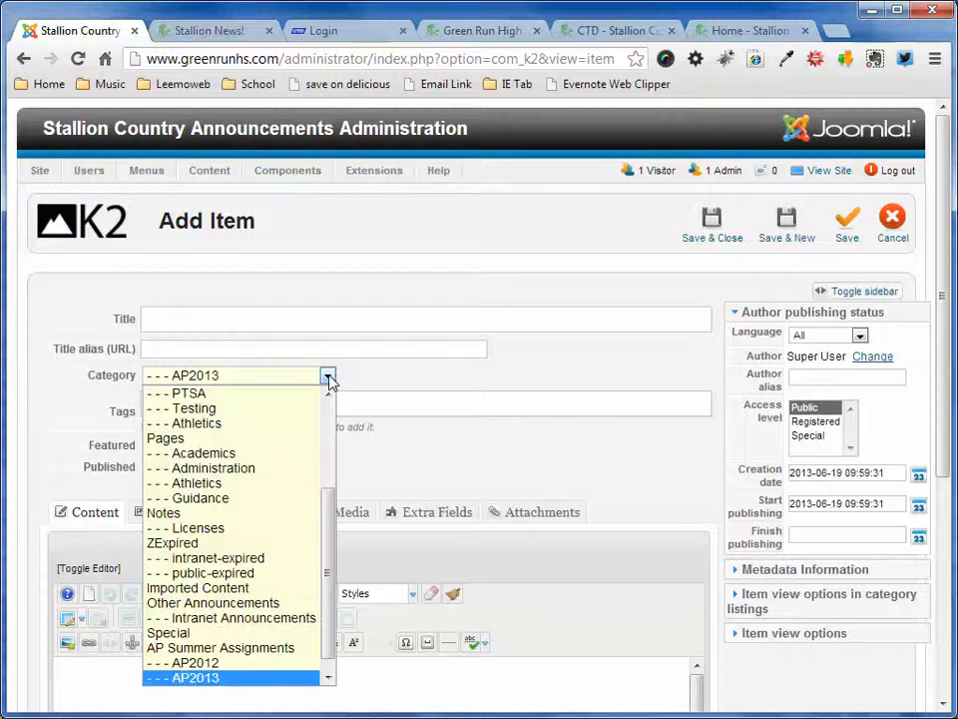
pyautogui.scroll(-1, 330, 588)
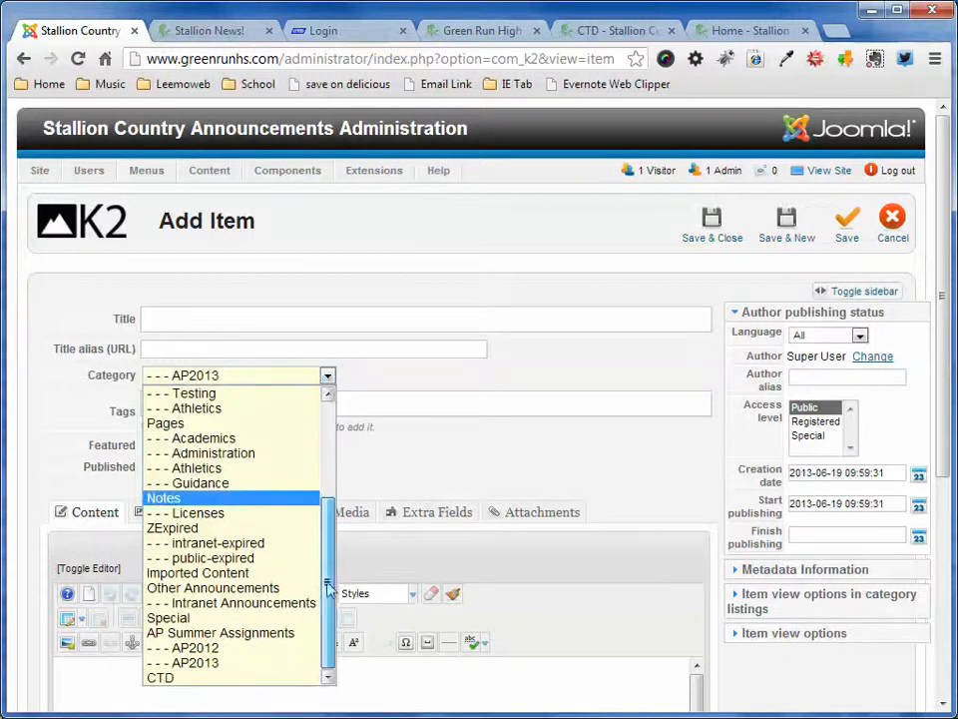
pyautogui.click(179, 678)
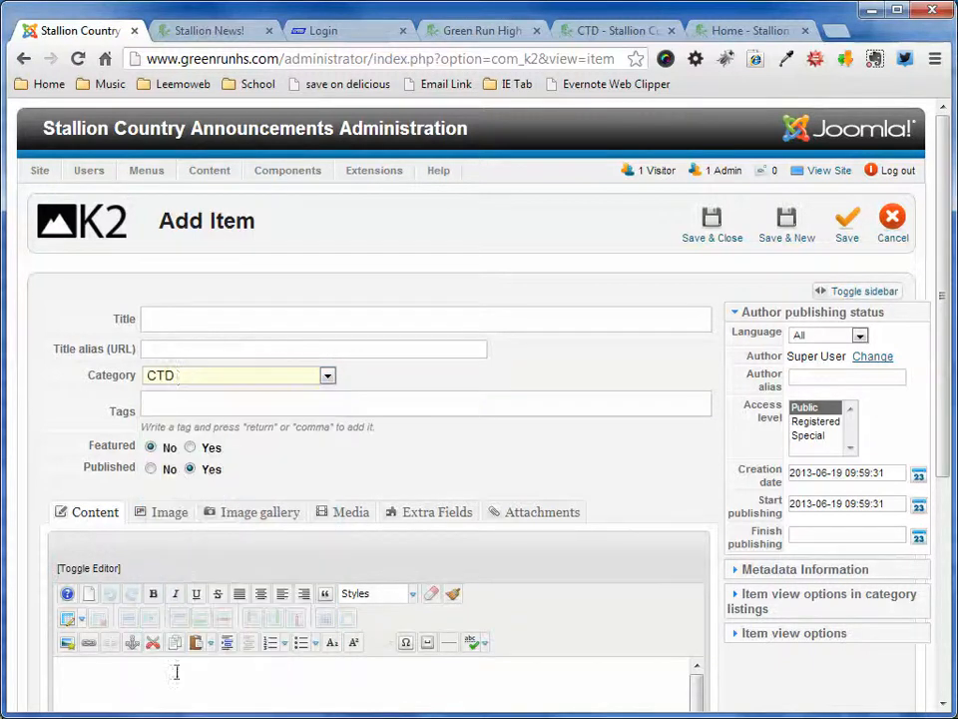
# - Title the new item "Demo 1"
pyautogui.click(192, 318)
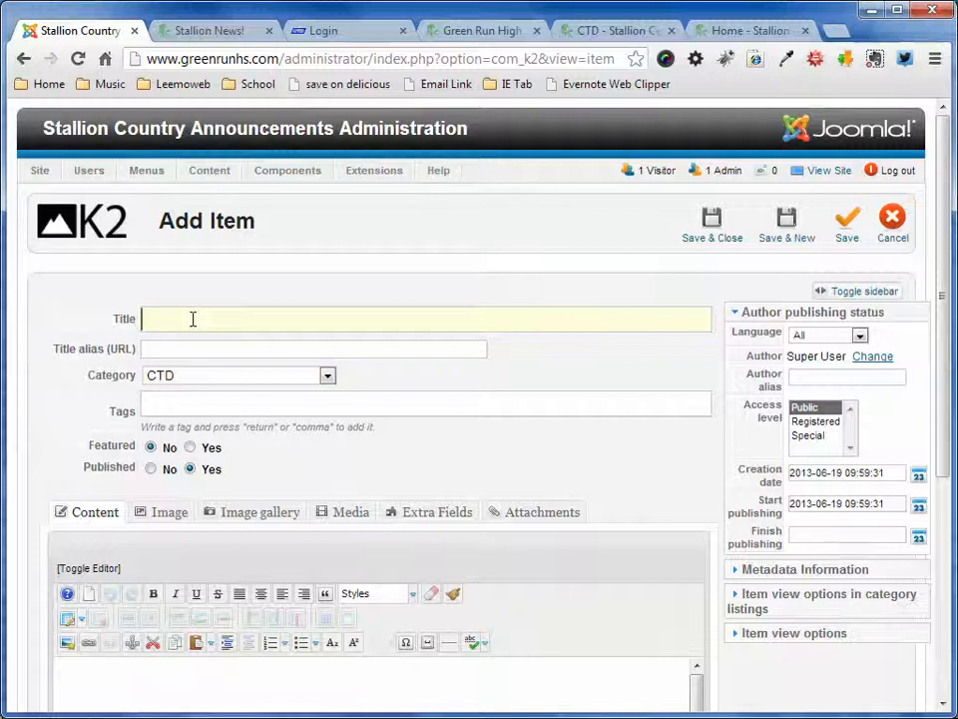
pyautogui.write('Demo 1')
pyautogui.press('Tab')
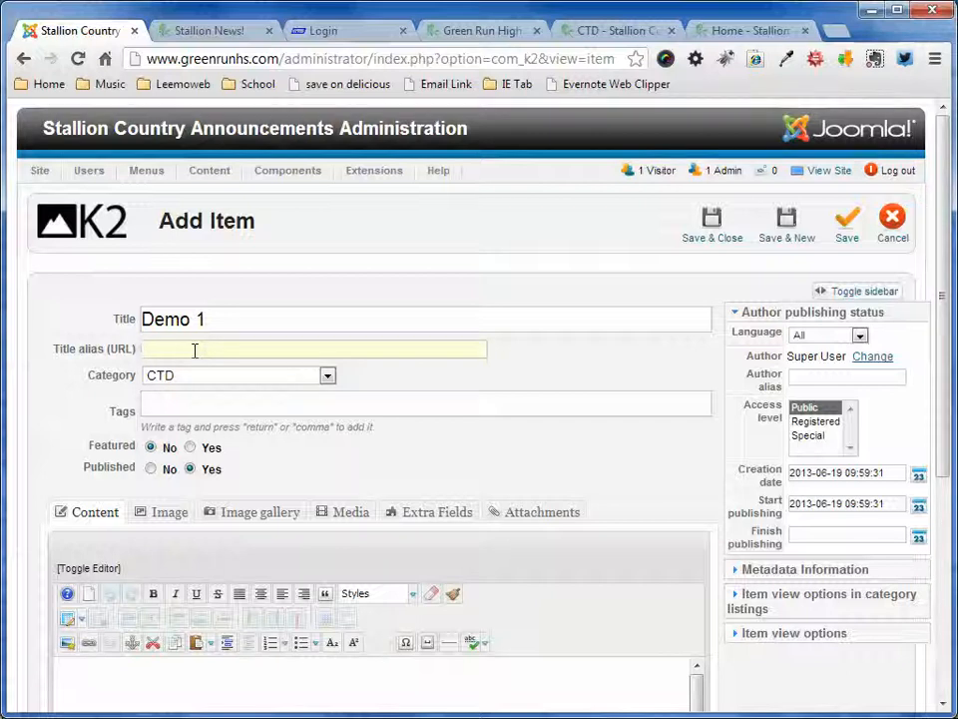
# - Enter "Directly Enter text" as the item's body content
pyautogui.scroll(-3, 570, 507)
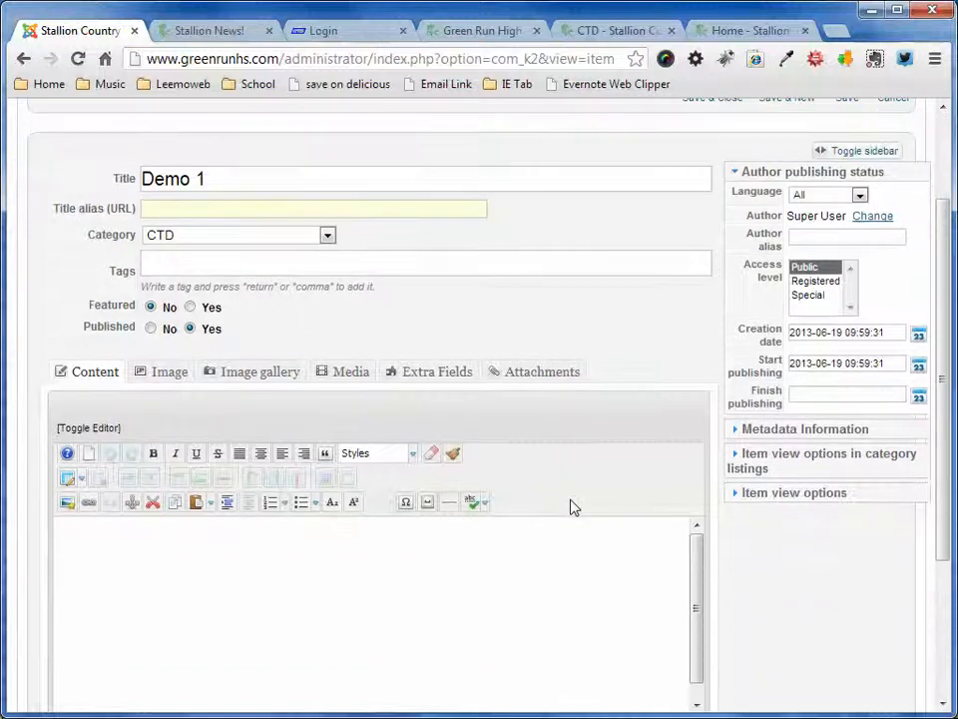
pyautogui.scroll(1, 571, 499)
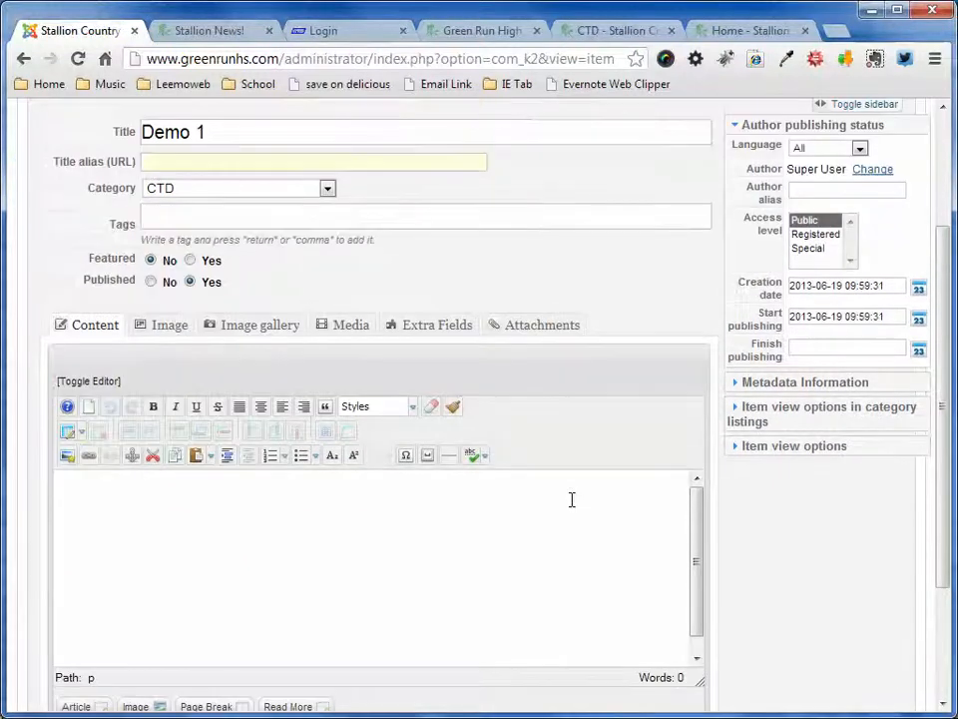
pyautogui.scroll(-1, 571, 499)
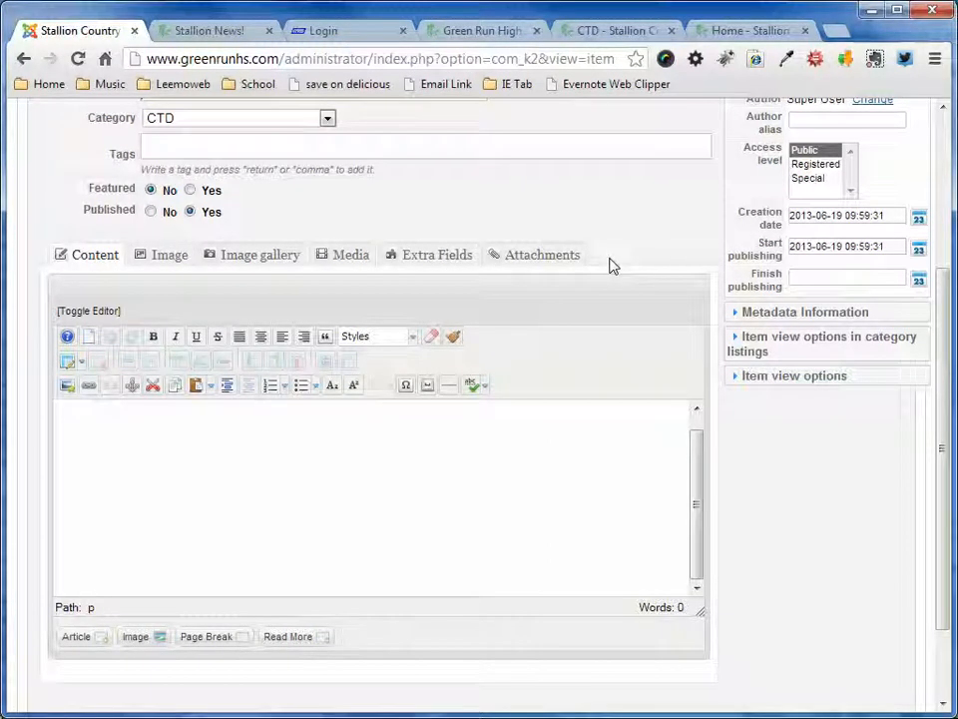
pyautogui.click(130, 431)
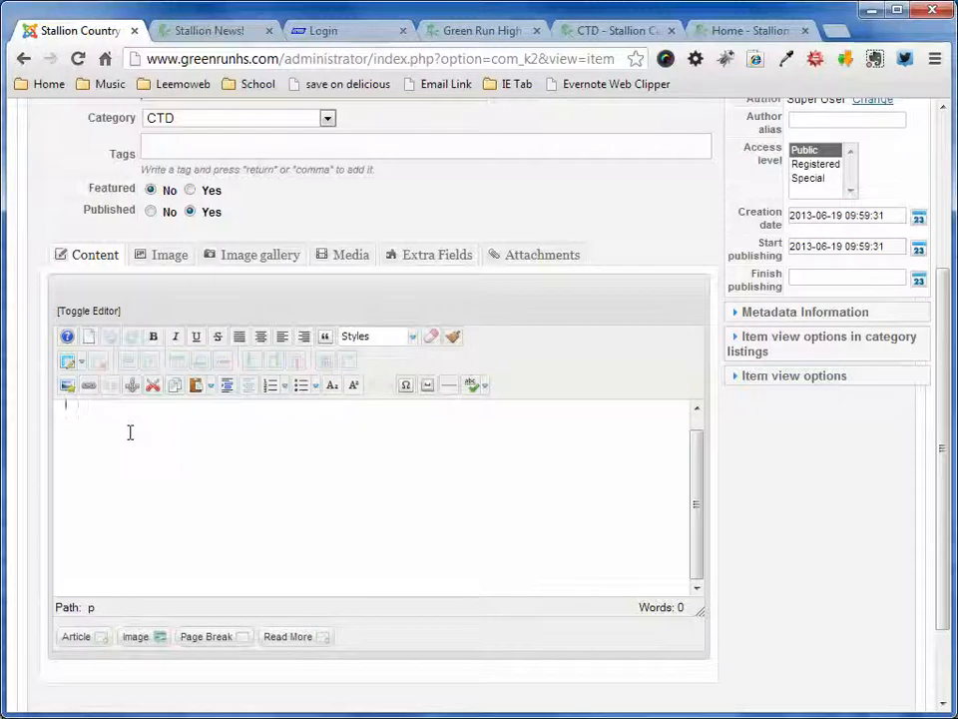
pyautogui.scroll(1, 131, 436)
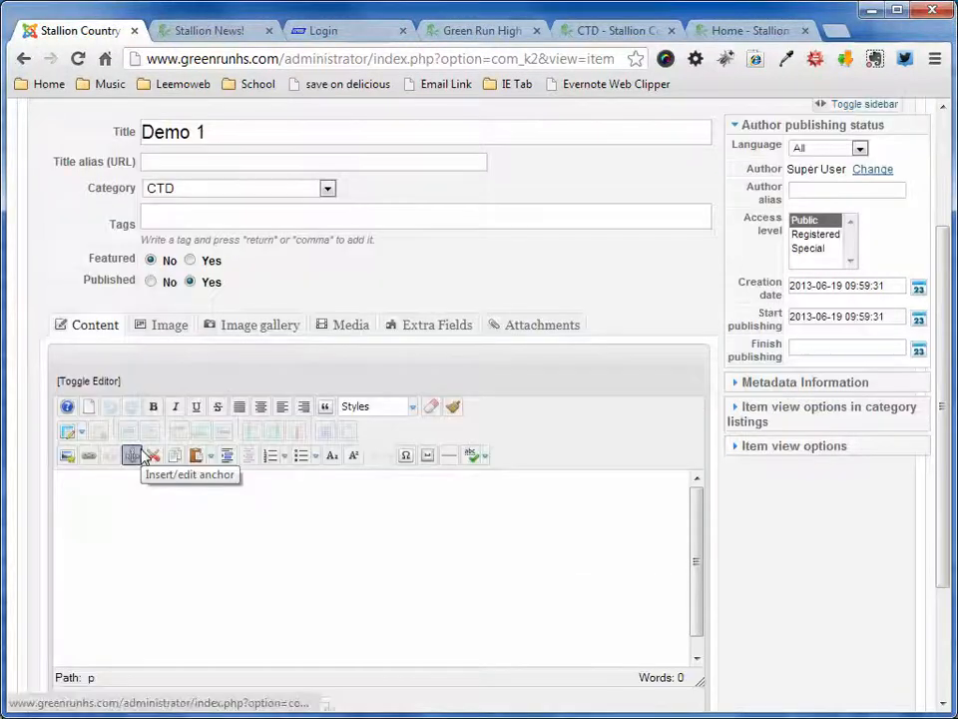
pyautogui.write('Dir')
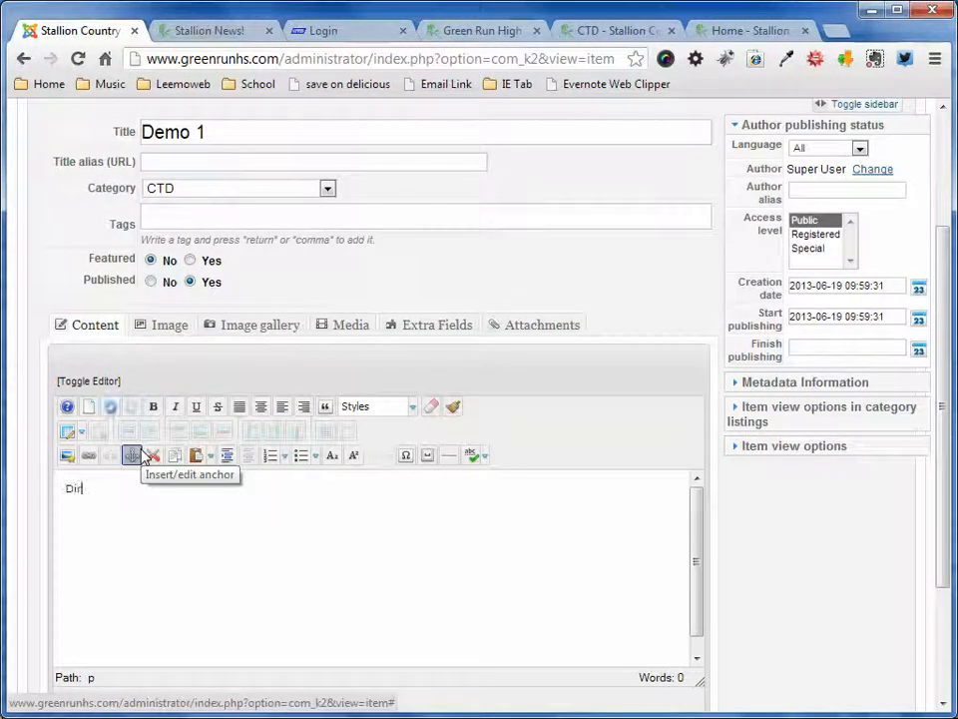
pyautogui.write('ectly Ent')
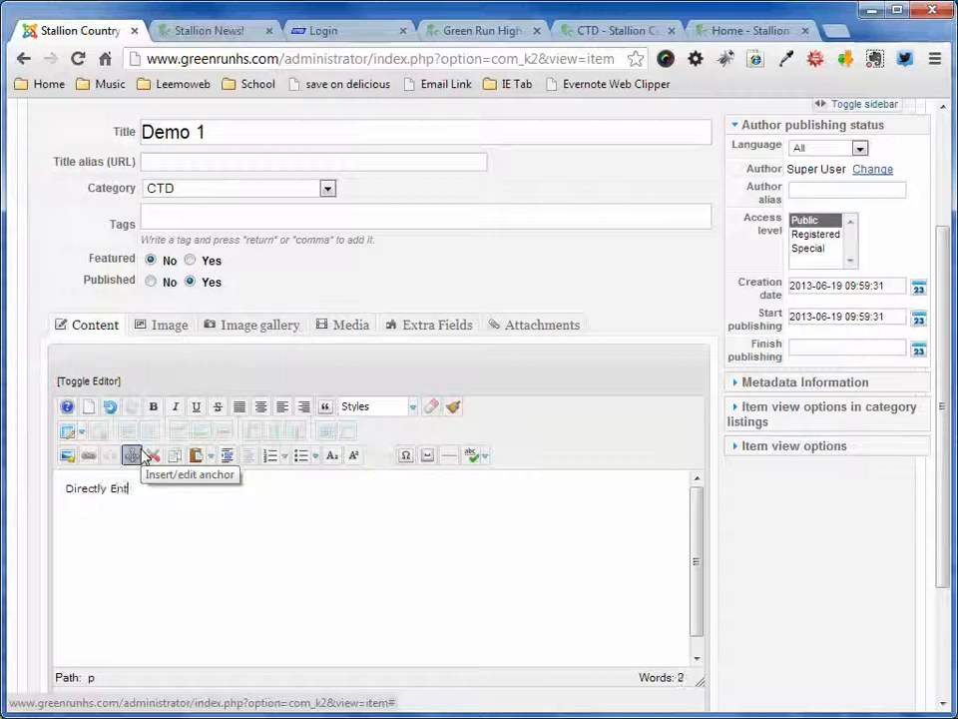
pyautogui.write('er text')
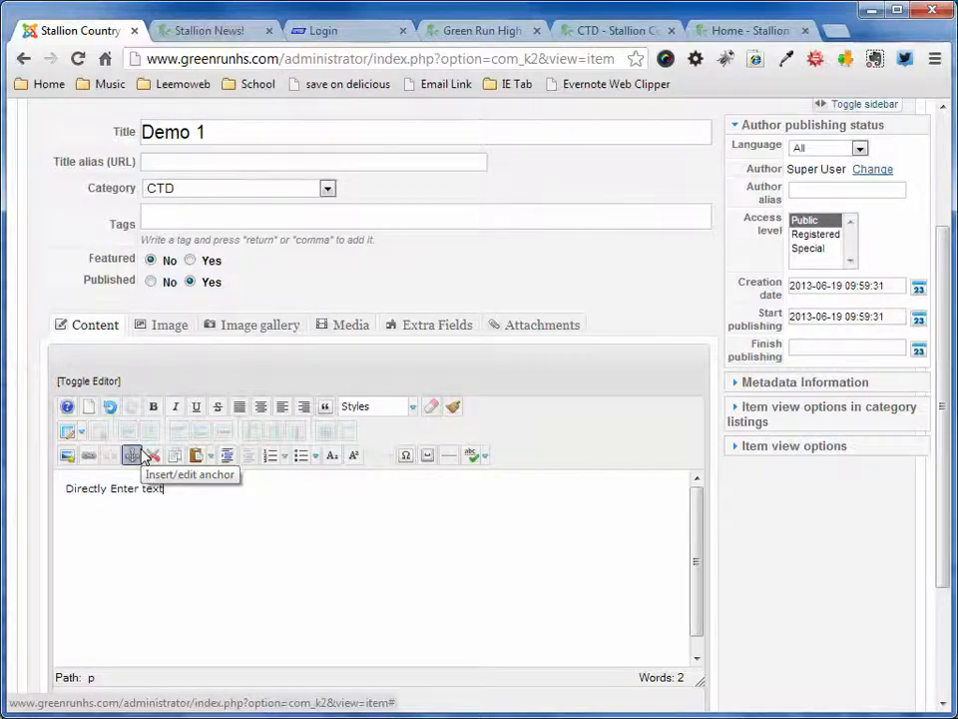
# - View the body content as HTML source, and return to the visual editor
pyautogui.click(114, 381)
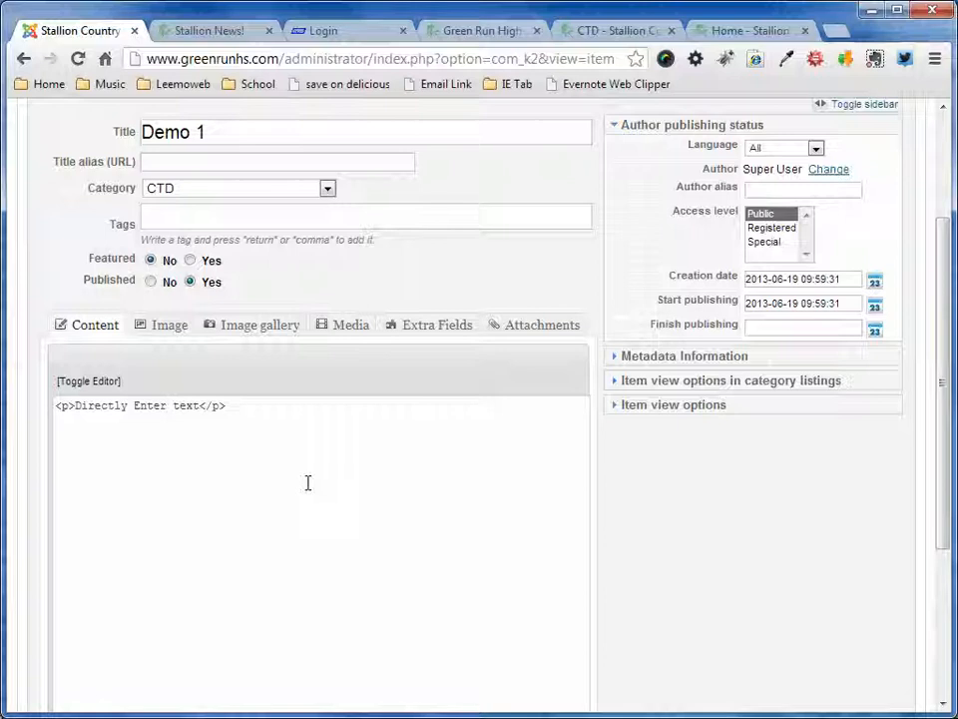
pyautogui.click(287, 444)
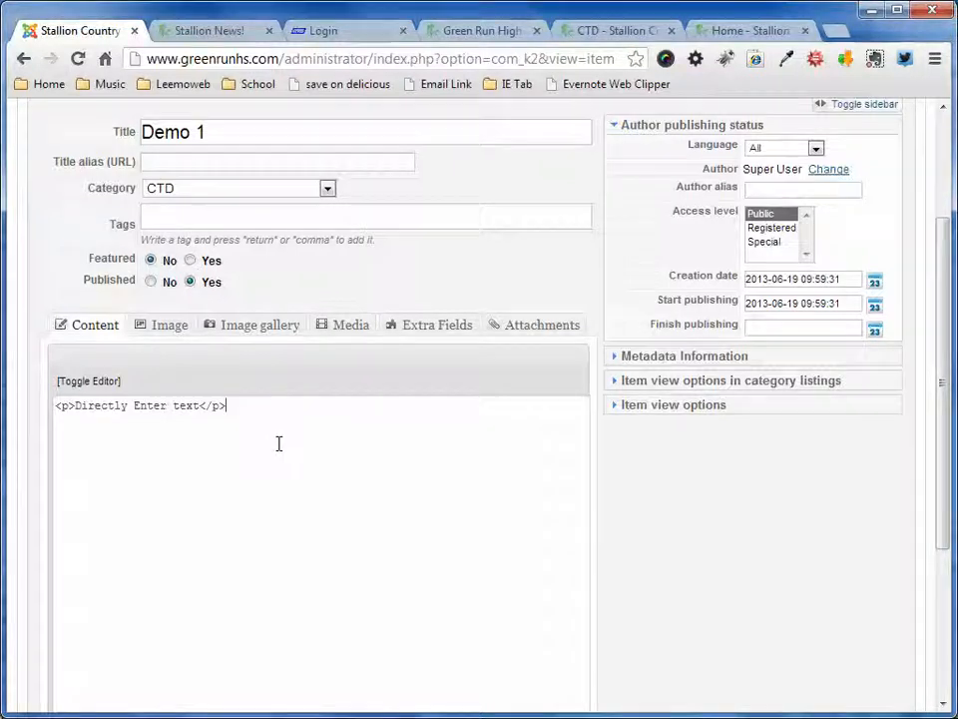
pyautogui.click(92, 385)
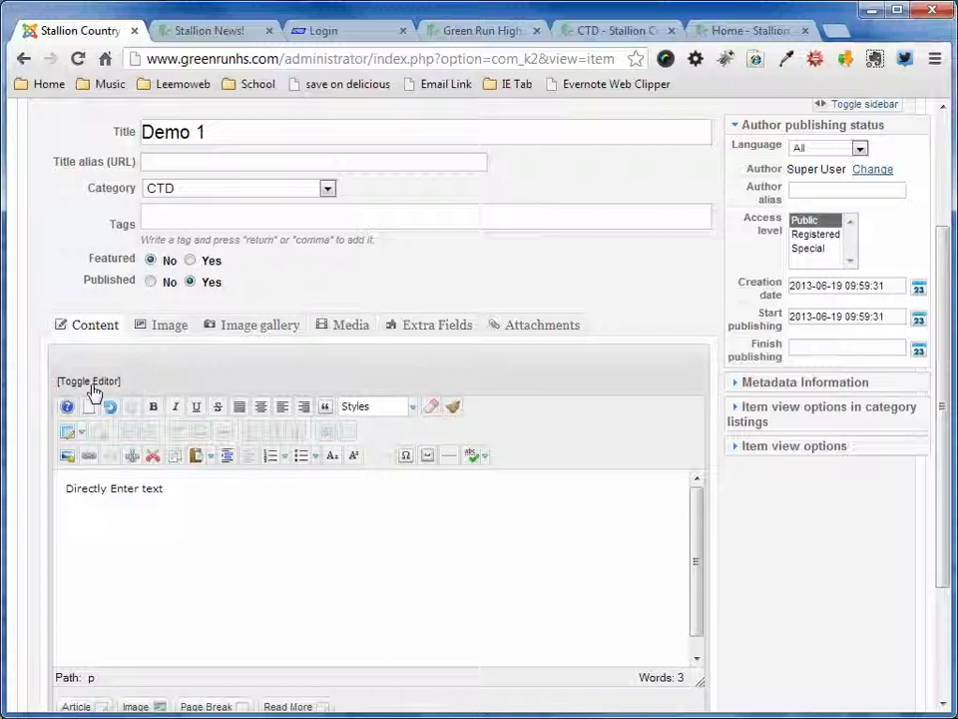
# - Examine the content editor's context commands and its list of available styles without applying any
pyautogui.scroll(-1, 240, 579)
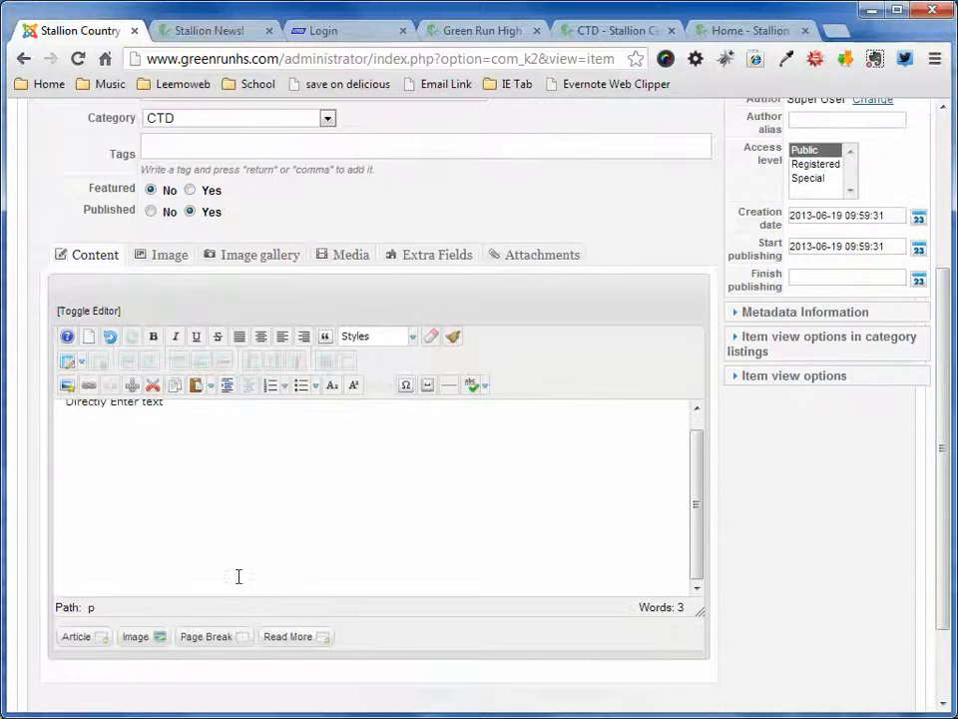
pyautogui.rightClick(139, 474)
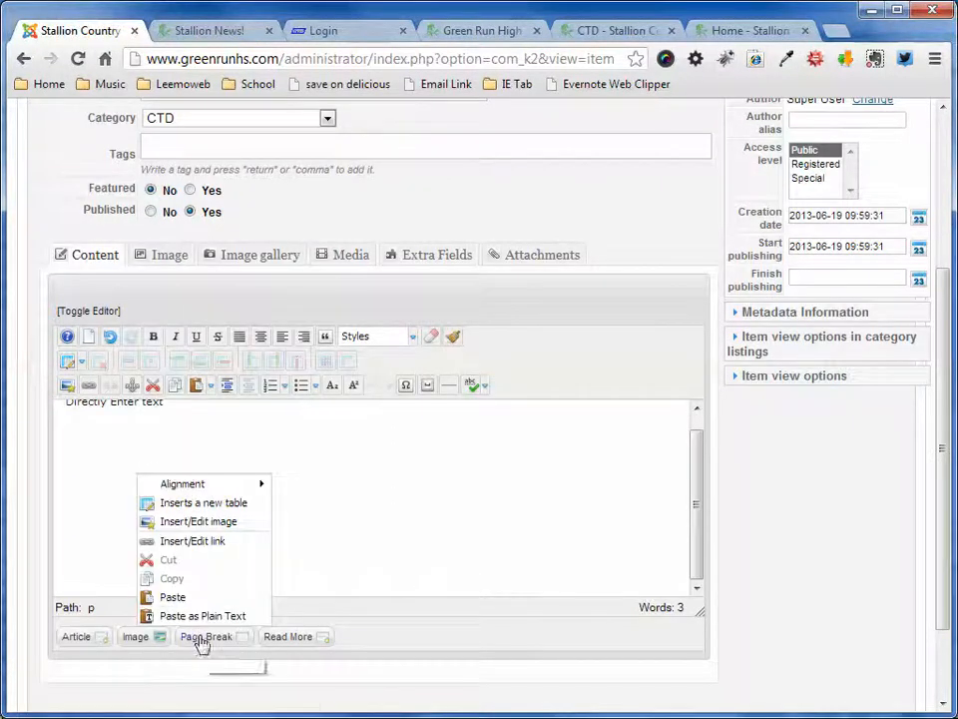
pyautogui.click(406, 496)
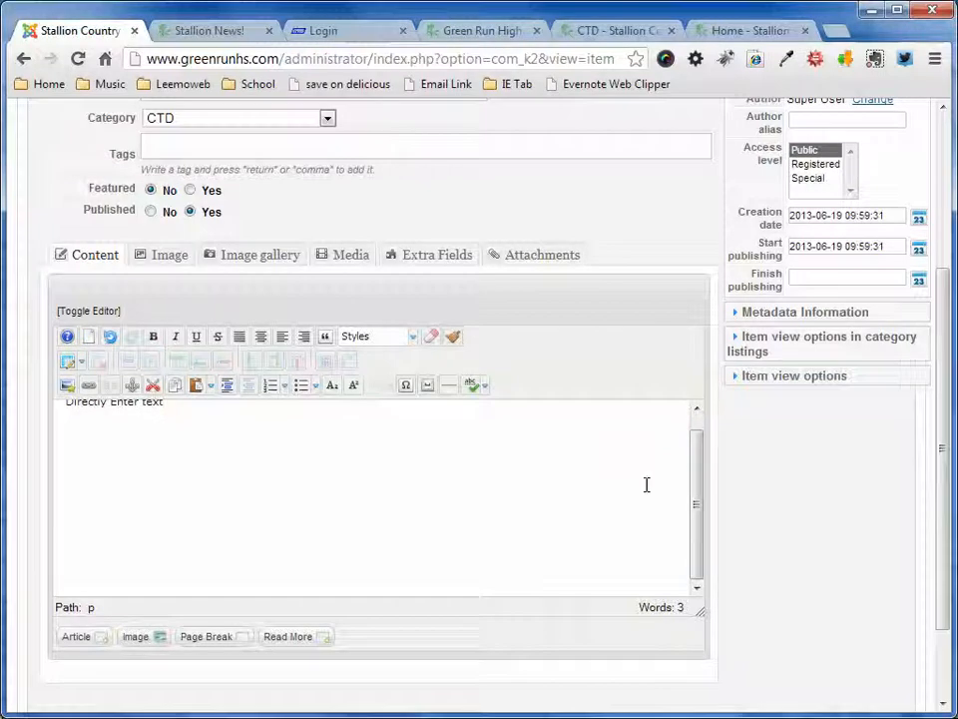
pyautogui.moveTo(702, 470); pyautogui.dragTo(709, 437)
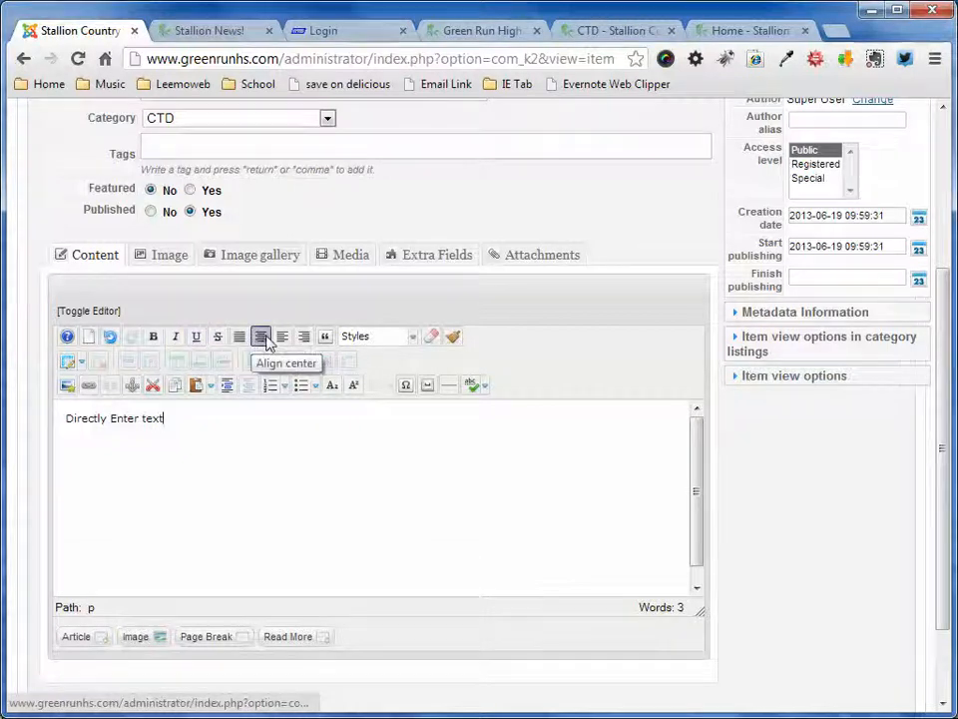
pyautogui.click(414, 337)
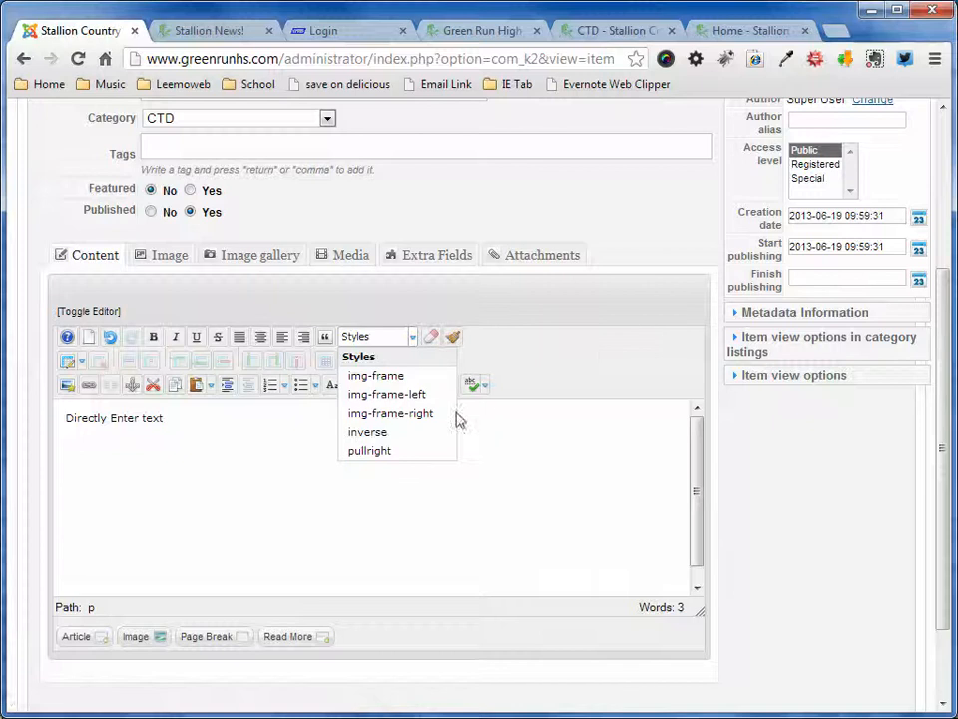
pyautogui.click(545, 369)
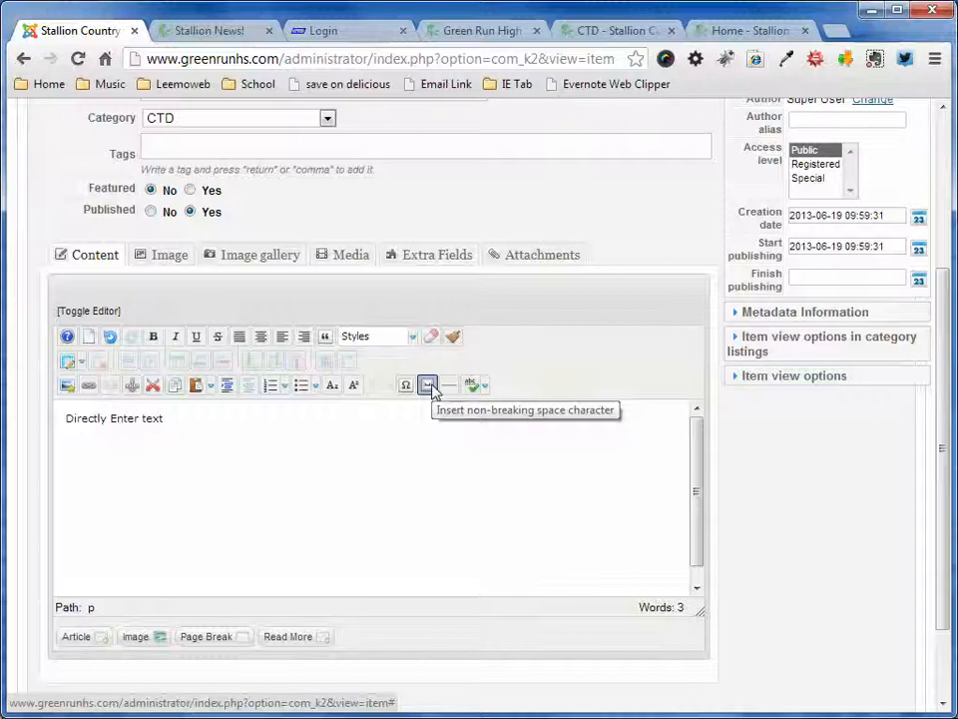
# - Add the word "google" on a new line below the existing body text
pyautogui.scroll(1, 432, 386)
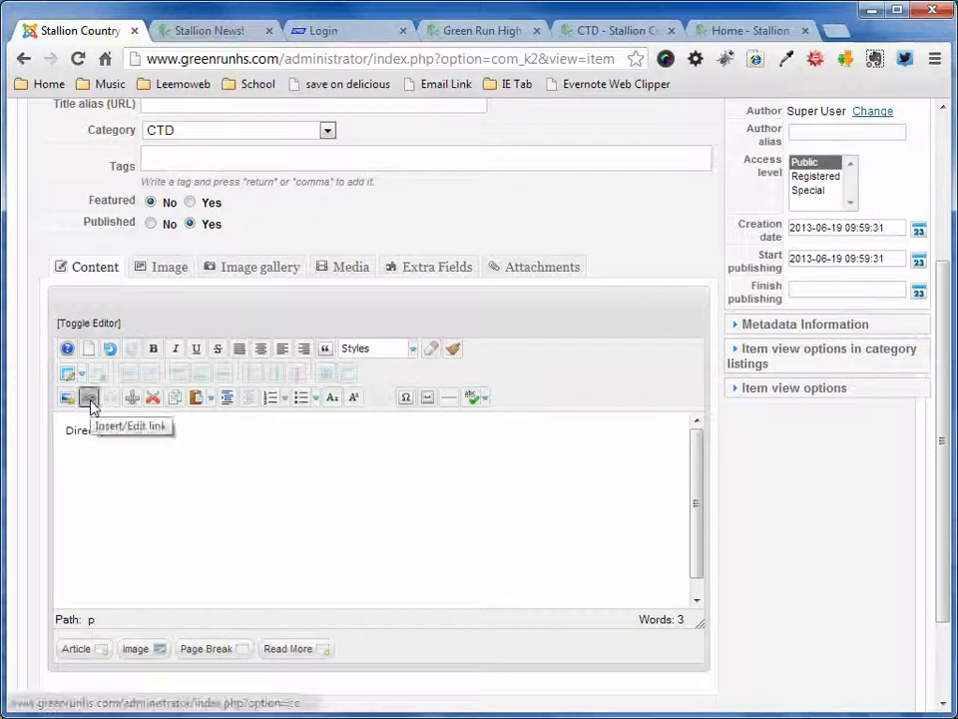
pyautogui.click(183, 439)
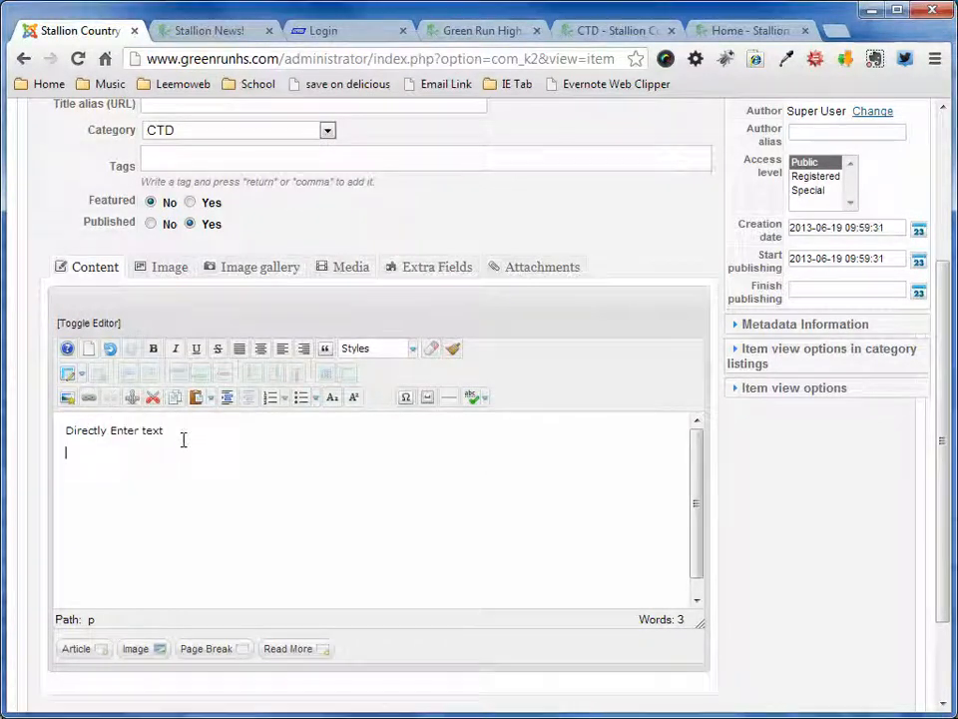
pyautogui.write('google')
pyautogui.moveTo(68, 453); pyautogui.dragTo(100, 473)
pyautogui.click(89, 398)
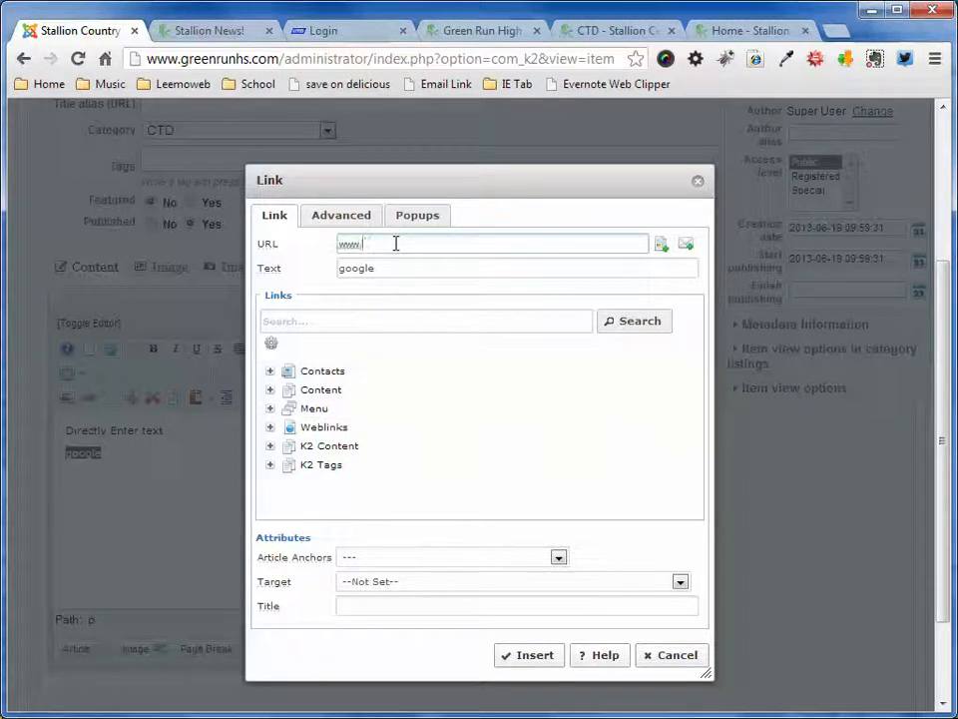
pyautogui.write('gle.com')
pyautogui.press('Tab')
pyautogui.moveTo(298, 279)
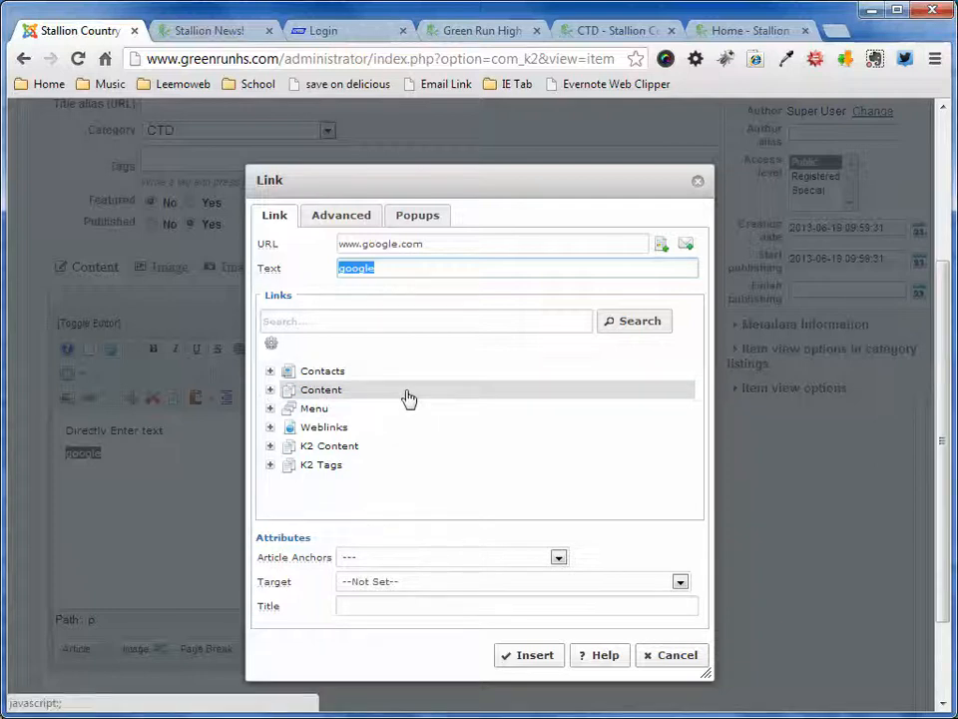
# - Browse the site's Menu and K2 Content entries available as internal link targets
pyautogui.click(269, 410)
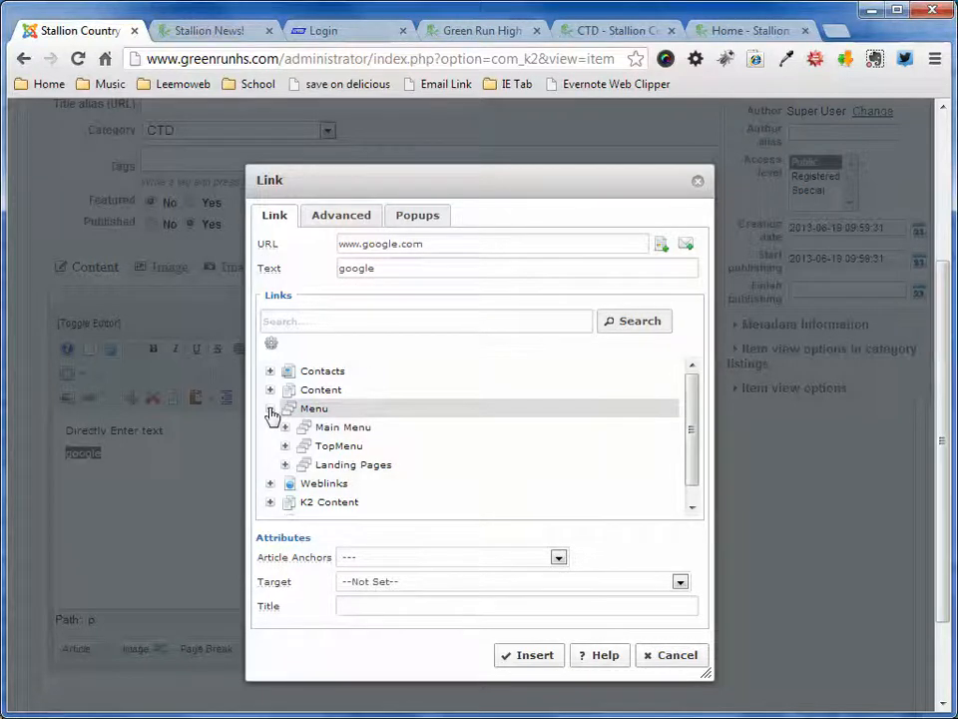
pyautogui.click(270, 410)
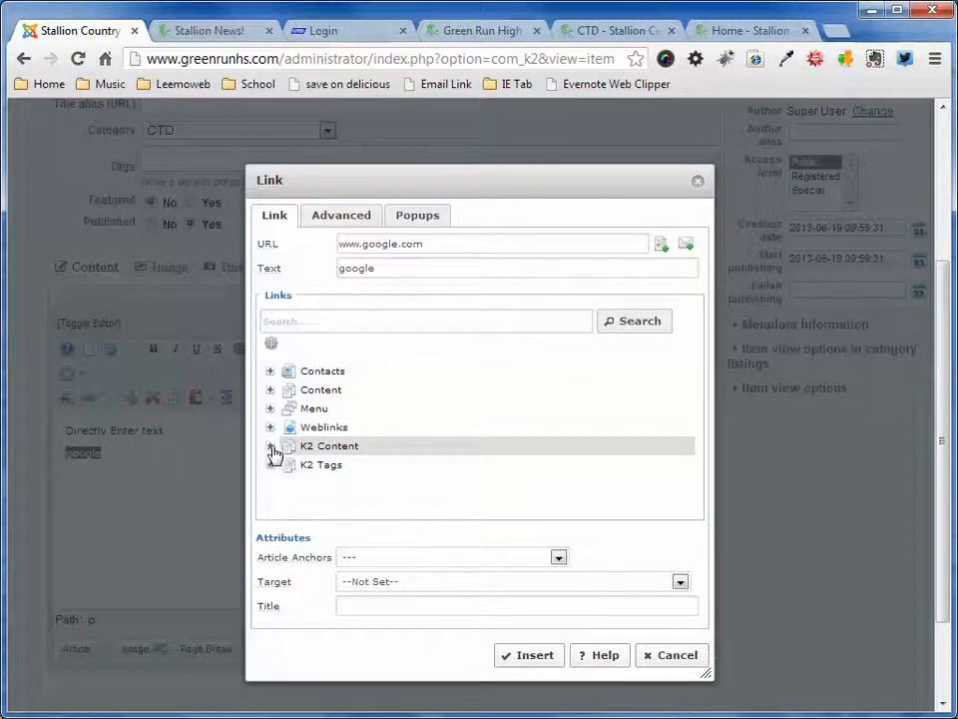
pyautogui.click(270, 446)
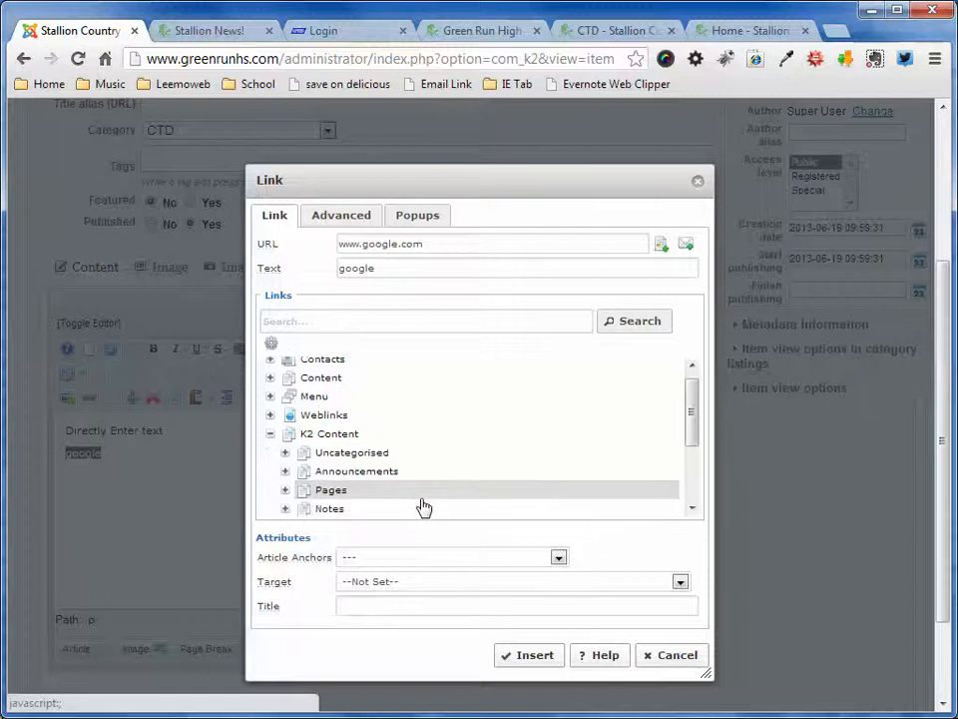
pyautogui.scroll(-3, 423, 505)
pyautogui.scroll(5, 317, 356)
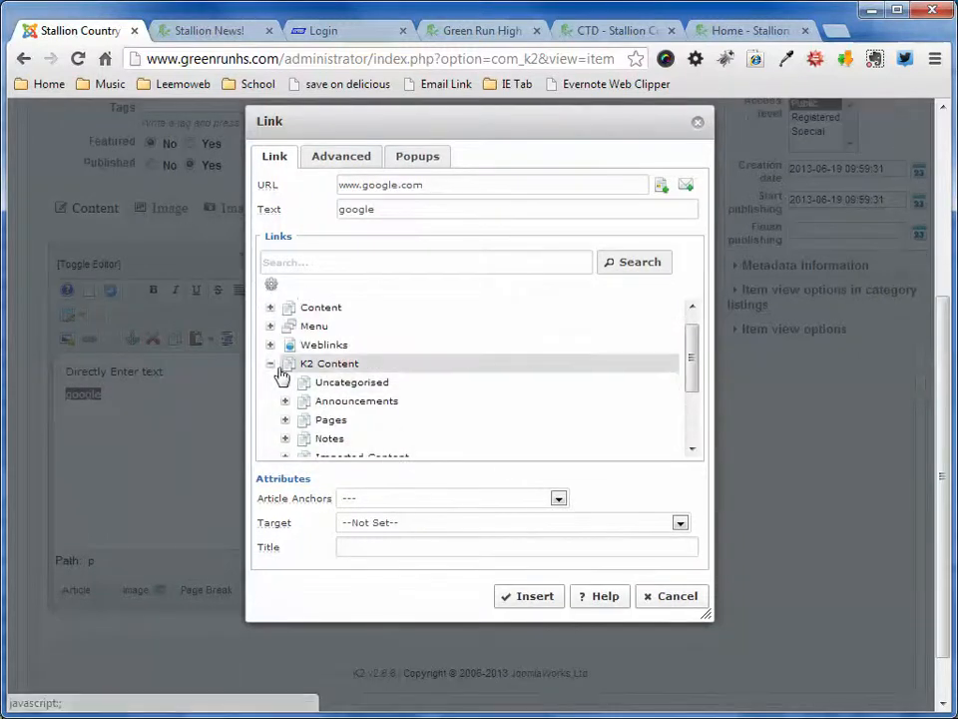
pyautogui.scroll(-1, 275, 371)
pyautogui.scroll(4, 567, 445)
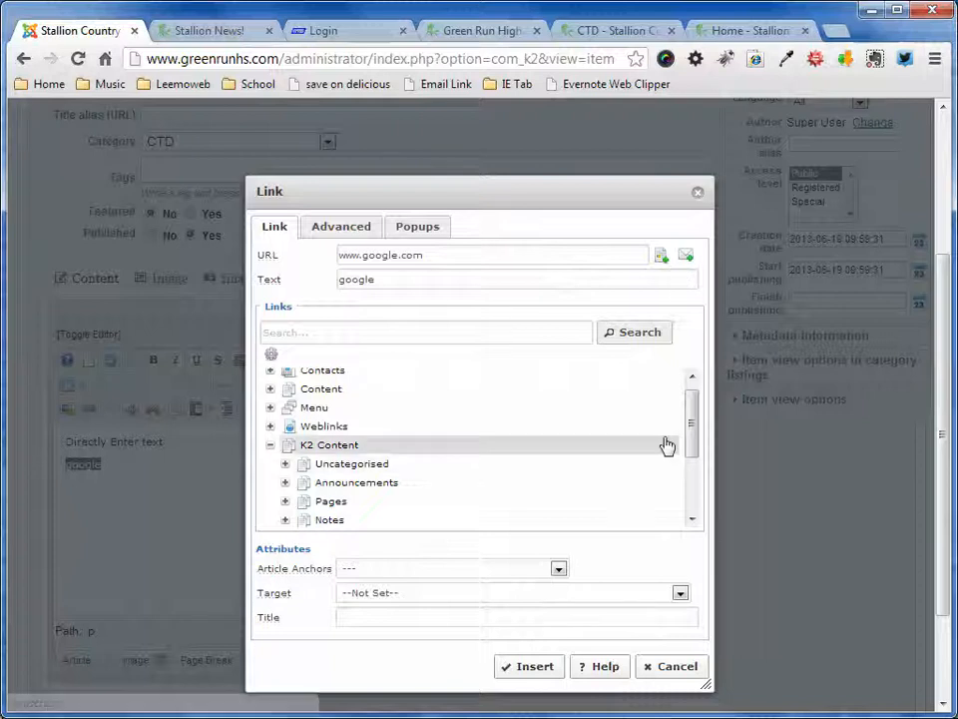
# - Look through the link's Article Anchors and Target options without choosing any
pyautogui.moveTo(270, 591)
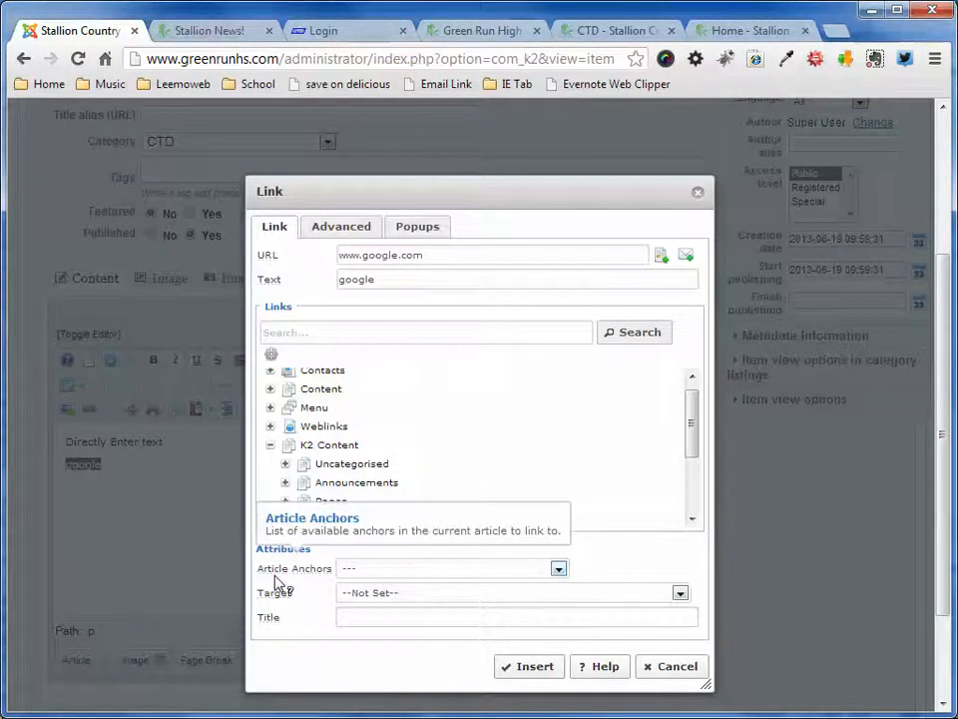
pyautogui.click(558, 570)
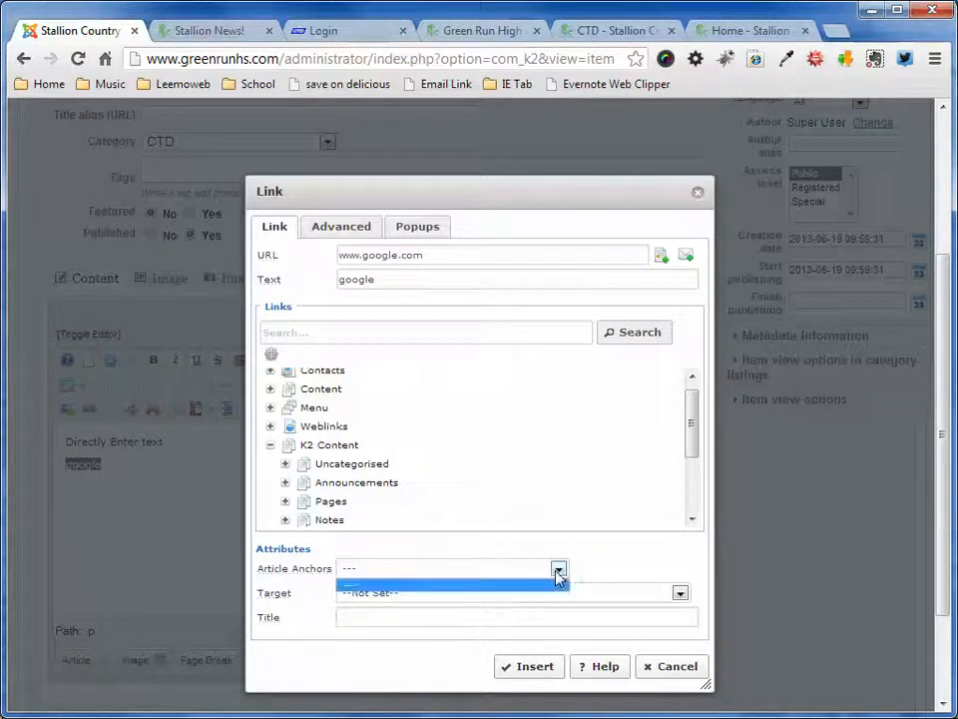
pyautogui.click(613, 566)
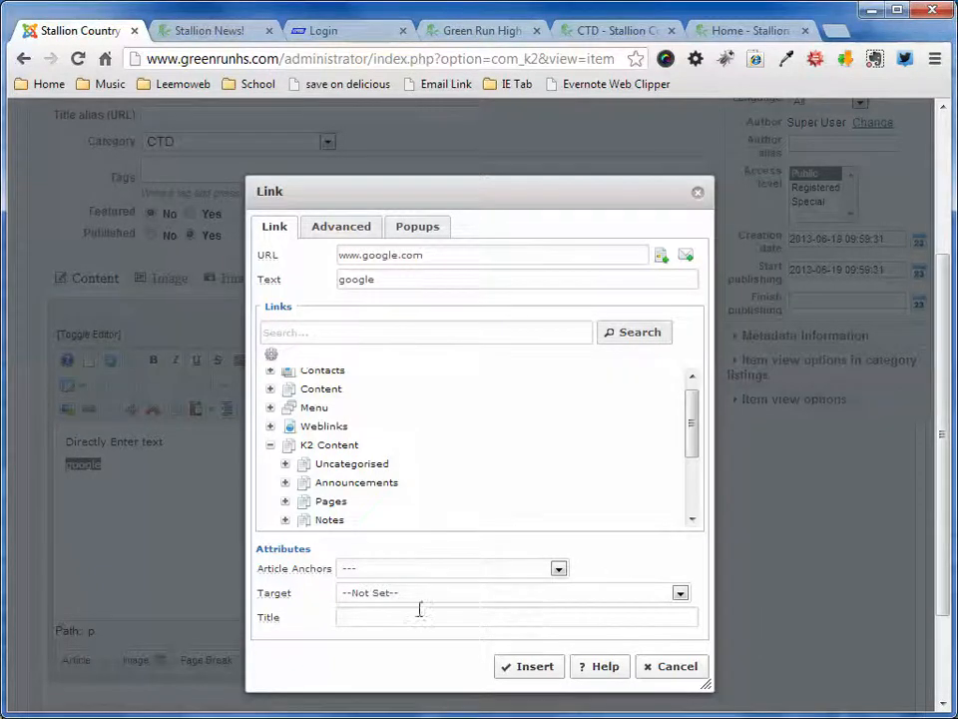
pyautogui.click(680, 594)
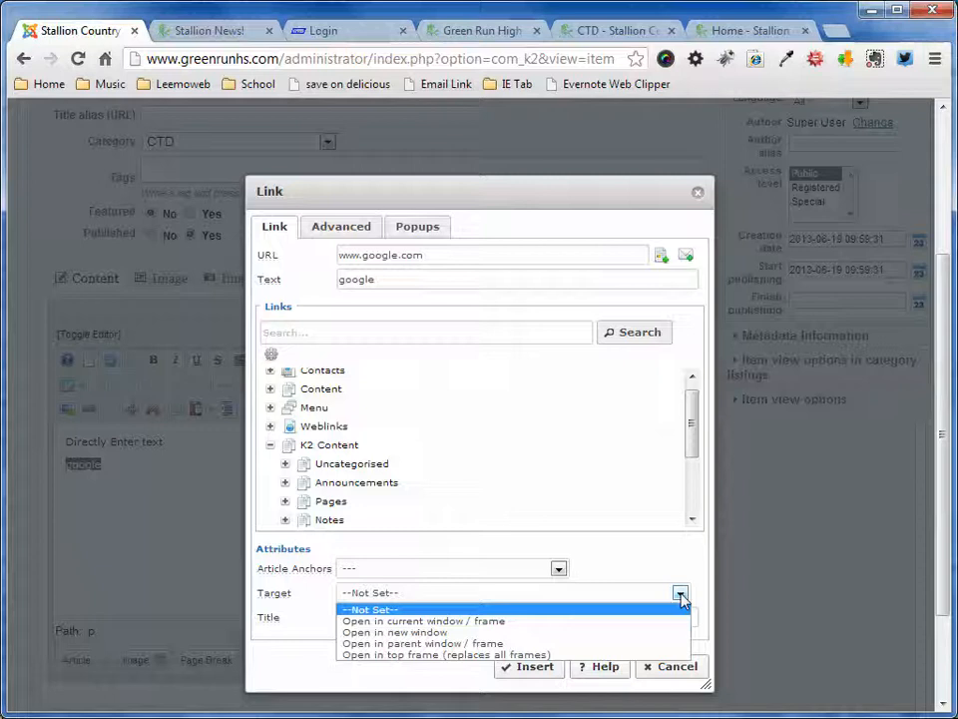
pyautogui.click(675, 569)
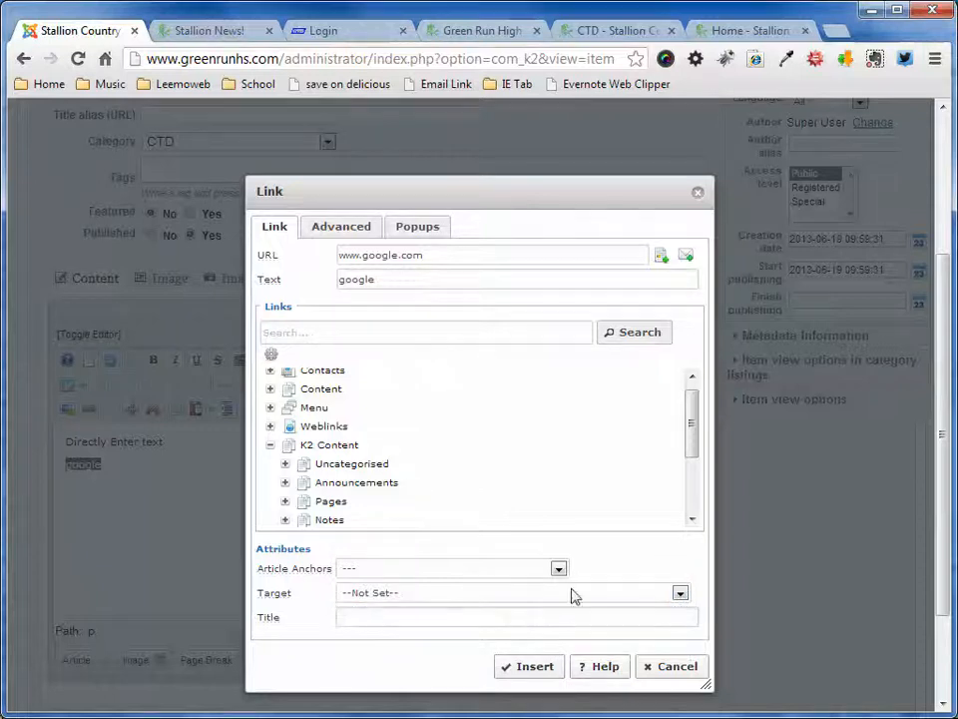
# - Set the link's title to "Go to Google!"
pyautogui.click(405, 613)
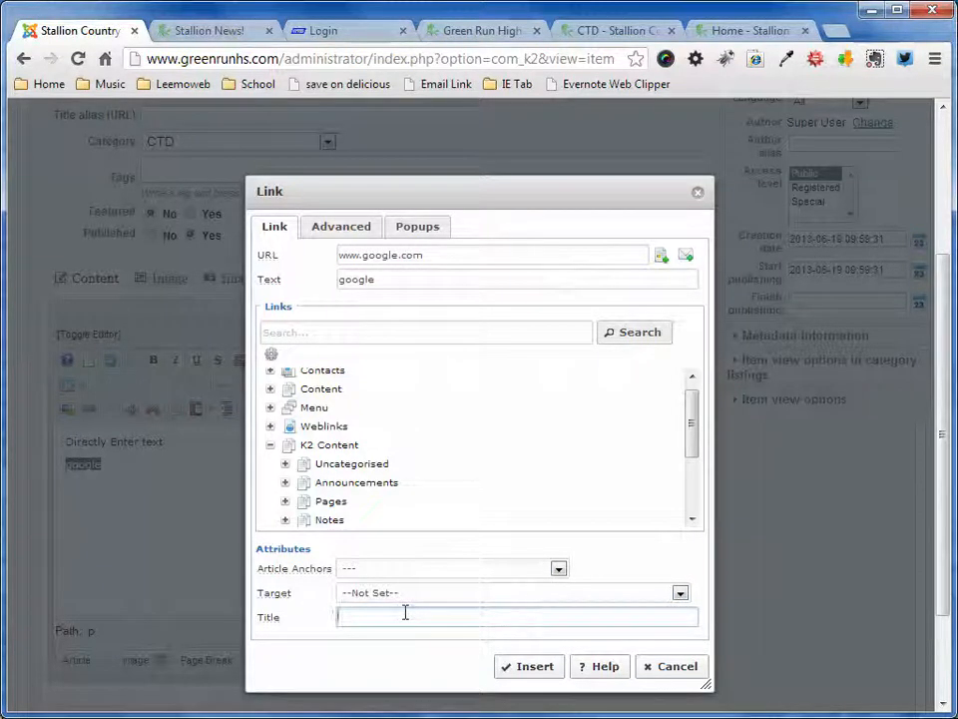
pyautogui.write('Gog')
pyautogui.write(' to Google!')
# - Examine the link's advanced attributes and the available popup types without choosing one
pyautogui.click(335, 221)
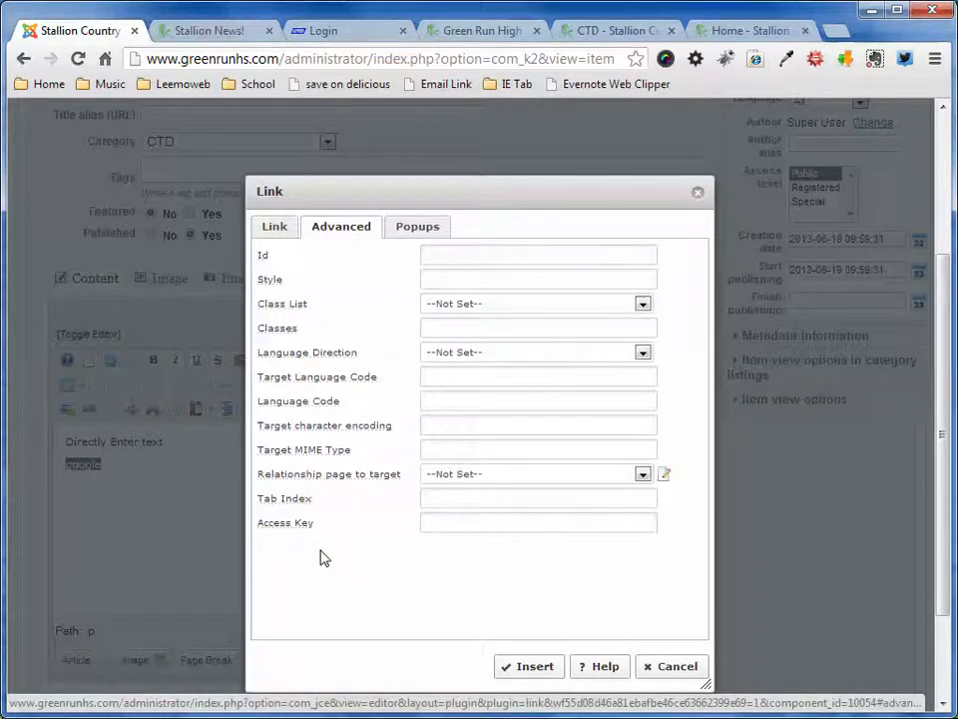
pyautogui.click(427, 231)
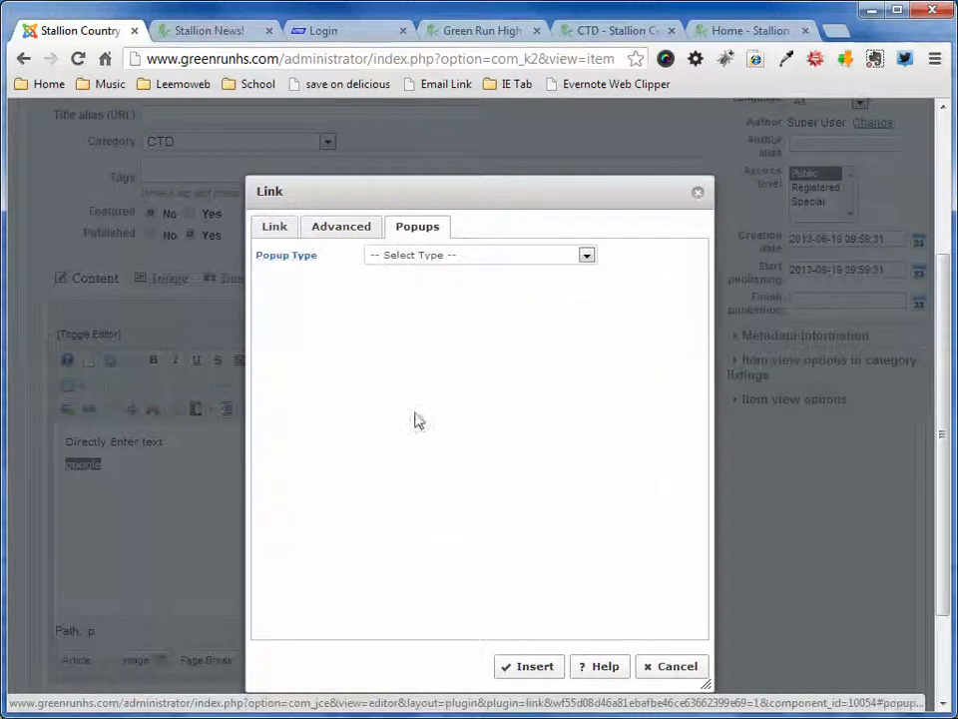
pyautogui.click(586, 255)
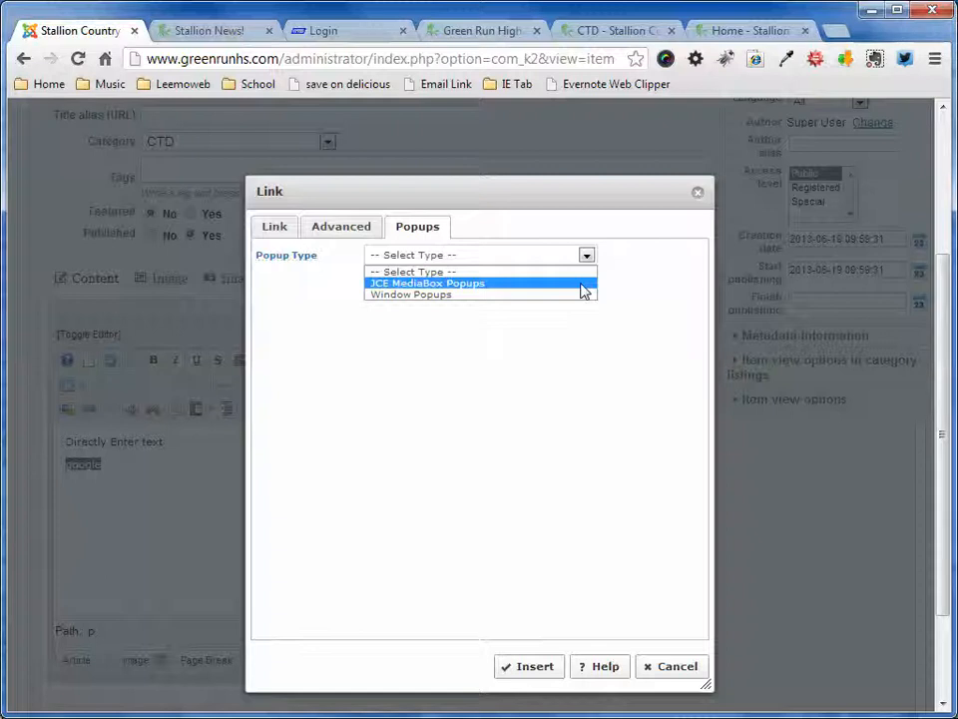
pyautogui.moveTo(595, 185); pyautogui.dragTo(527, 143)
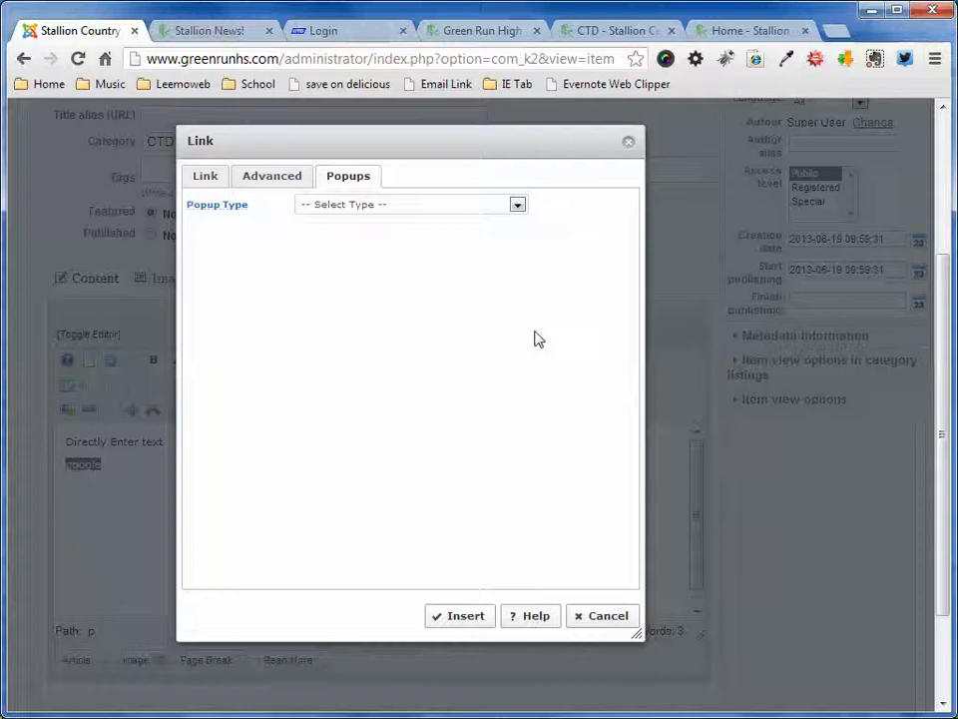
pyautogui.click(516, 205)
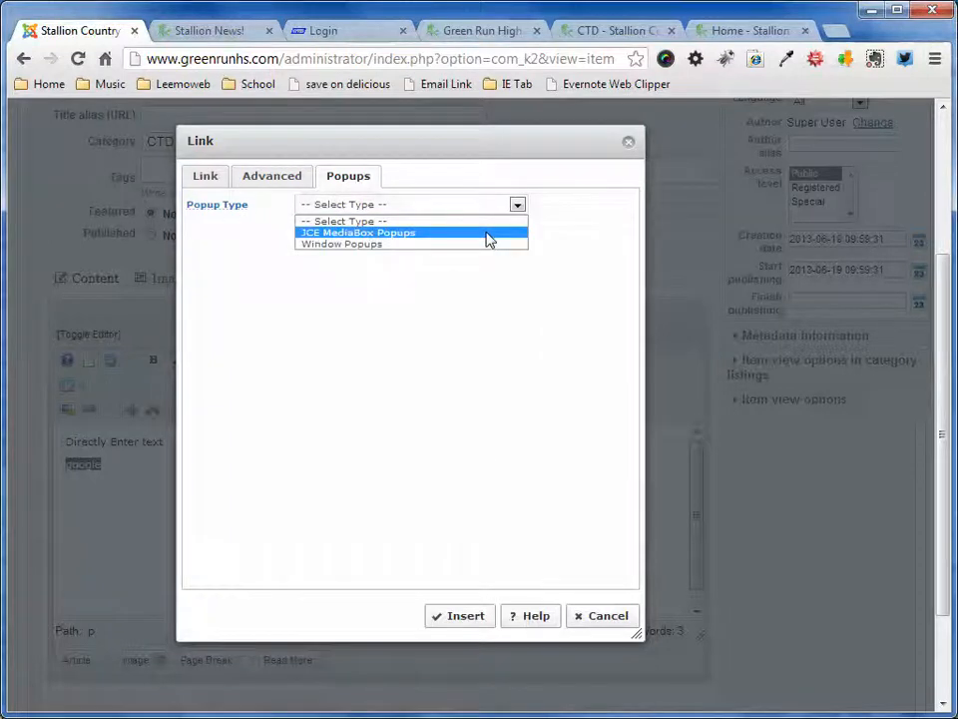
pyautogui.click(576, 209)
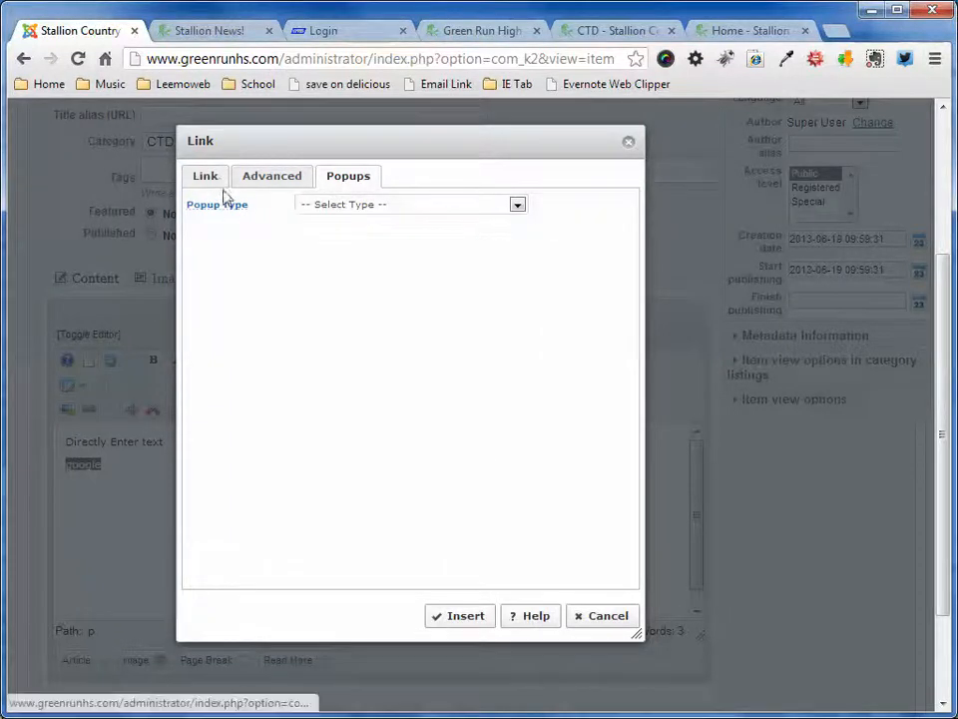
pyautogui.click(221, 187)
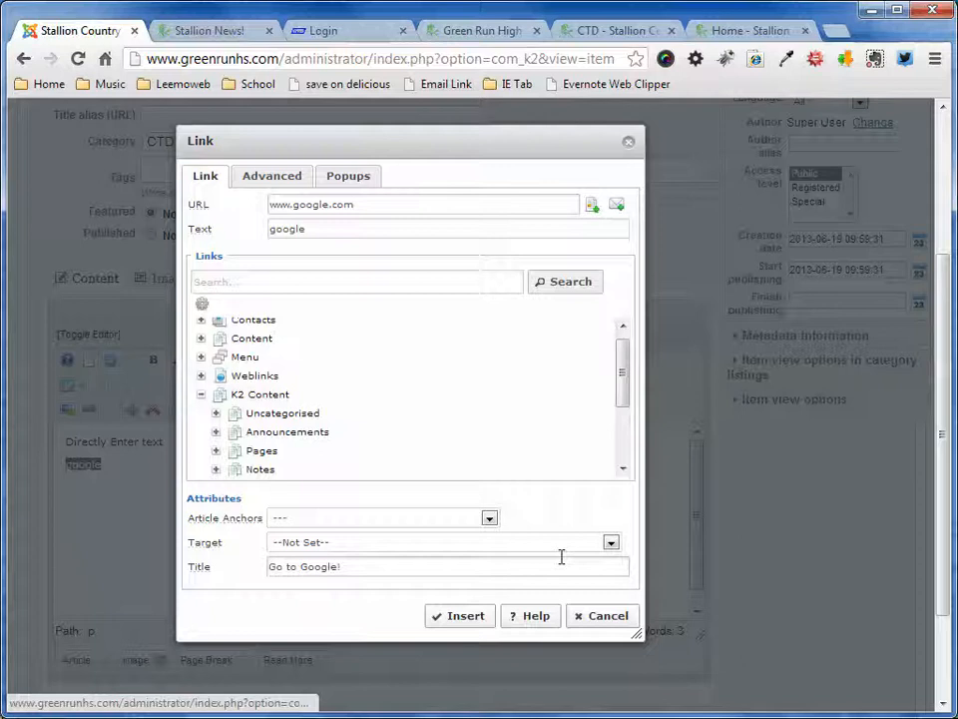
pyautogui.click(465, 616)
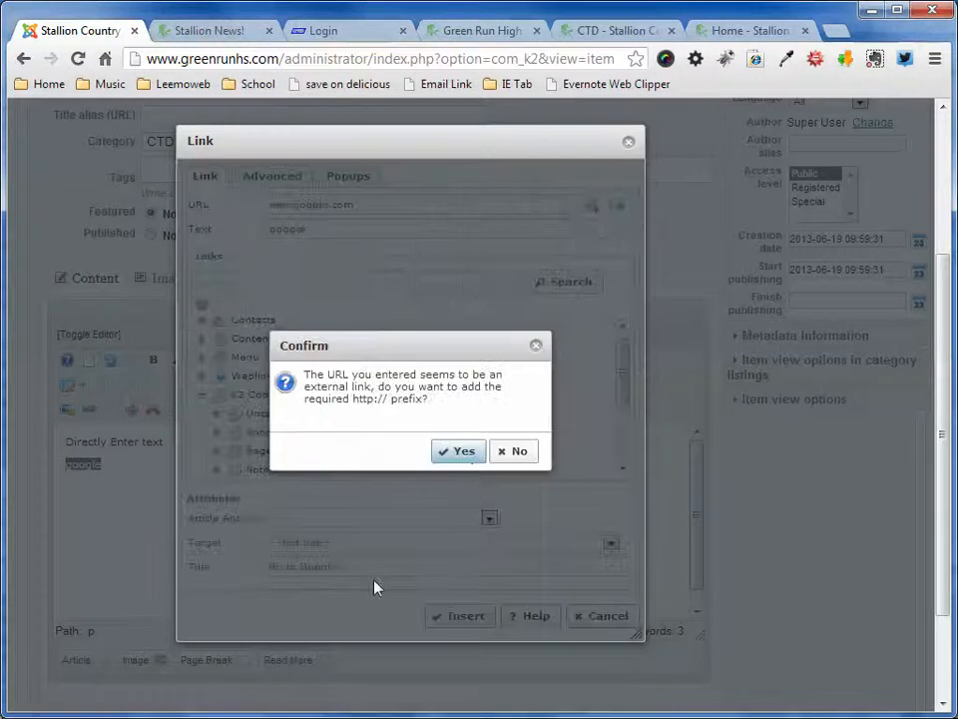
pyautogui.click(465, 454)
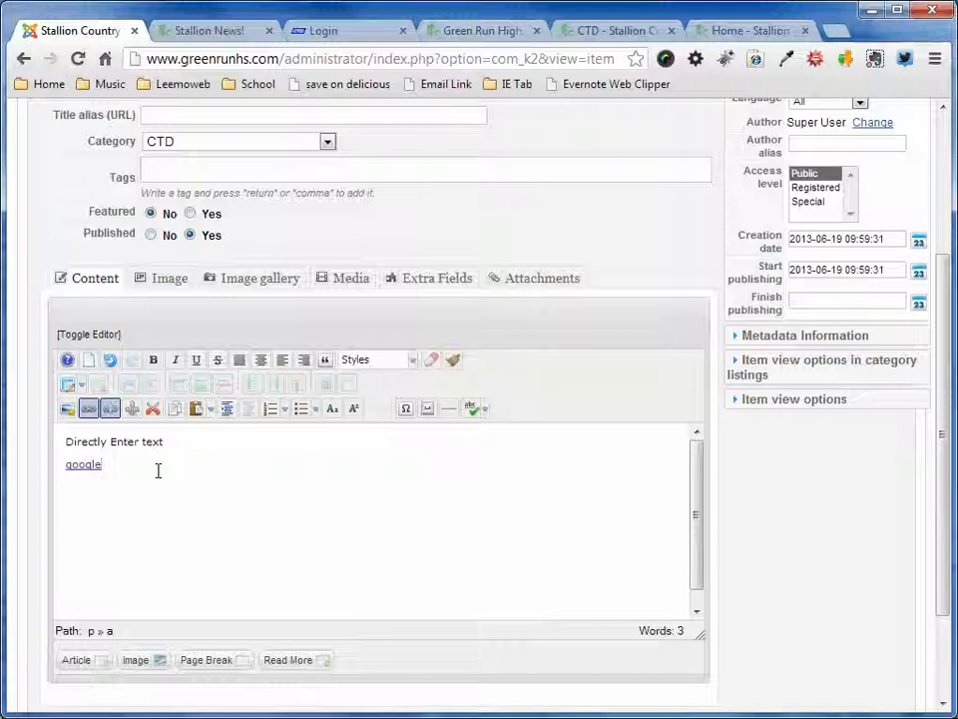
# - Leave a blank line below the google link and add the lines "This is text" and "this is indented"
pyautogui.press('Return')
pyautogui.press('Return')
pyautogui.write('This is te')
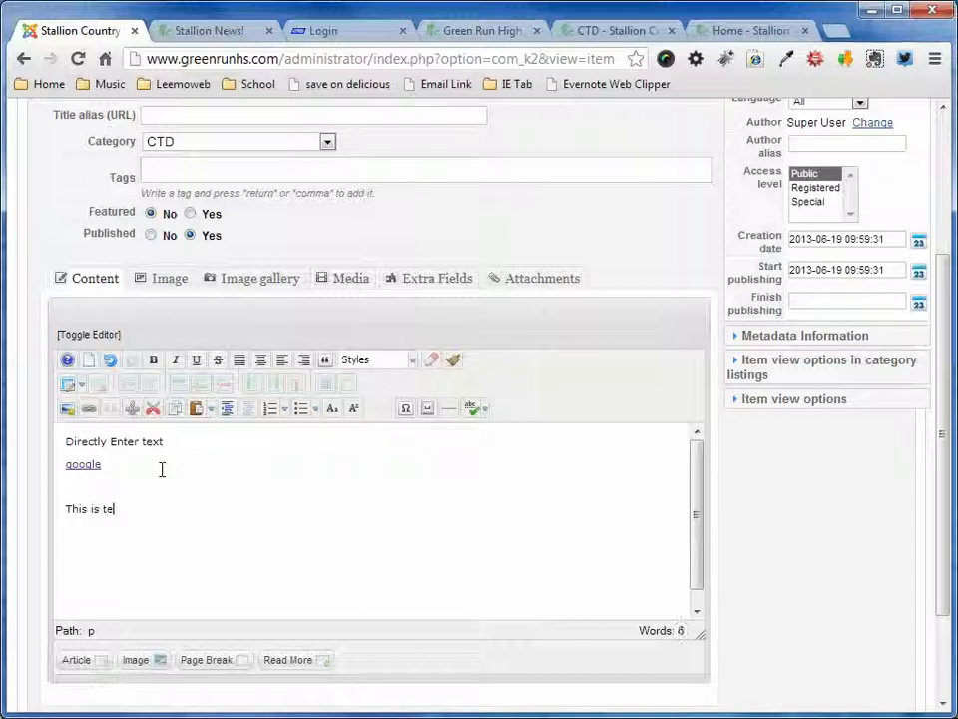
pyautogui.write('xt')
pyautogui.press('Return')
pyautogui.write('this is indented')
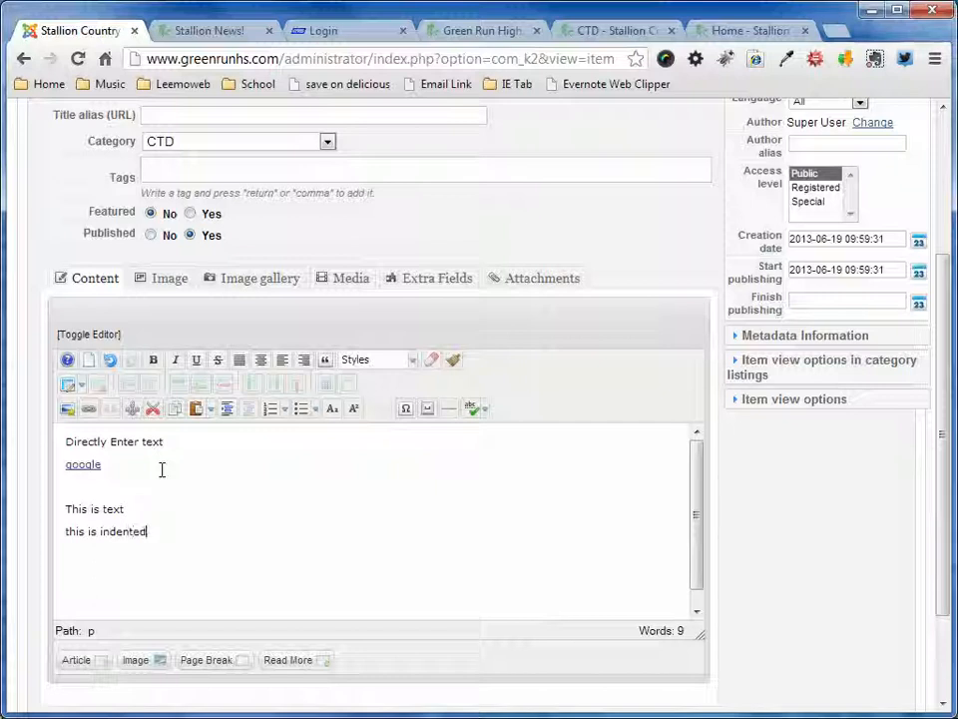
# - Indent the line "this is indented" and format it as an ordered list of type Lower greek
pyautogui.moveTo(150, 534); pyautogui.dragTo(64, 534)
pyautogui.click(228, 408)
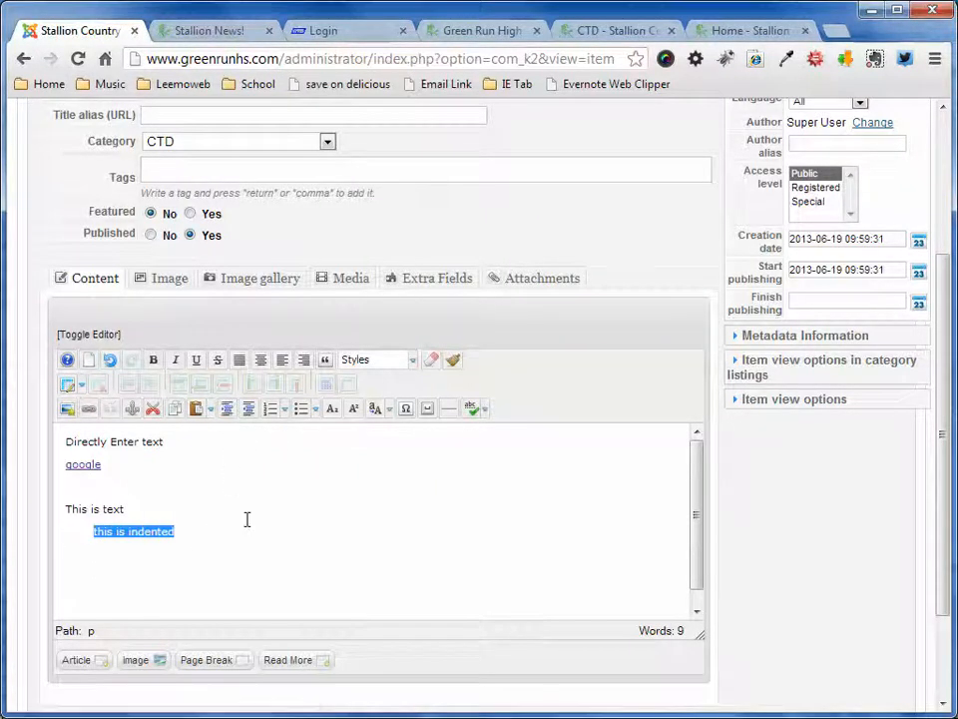
pyautogui.click(270, 409)
pyautogui.click(299, 411)
pyautogui.click(285, 411)
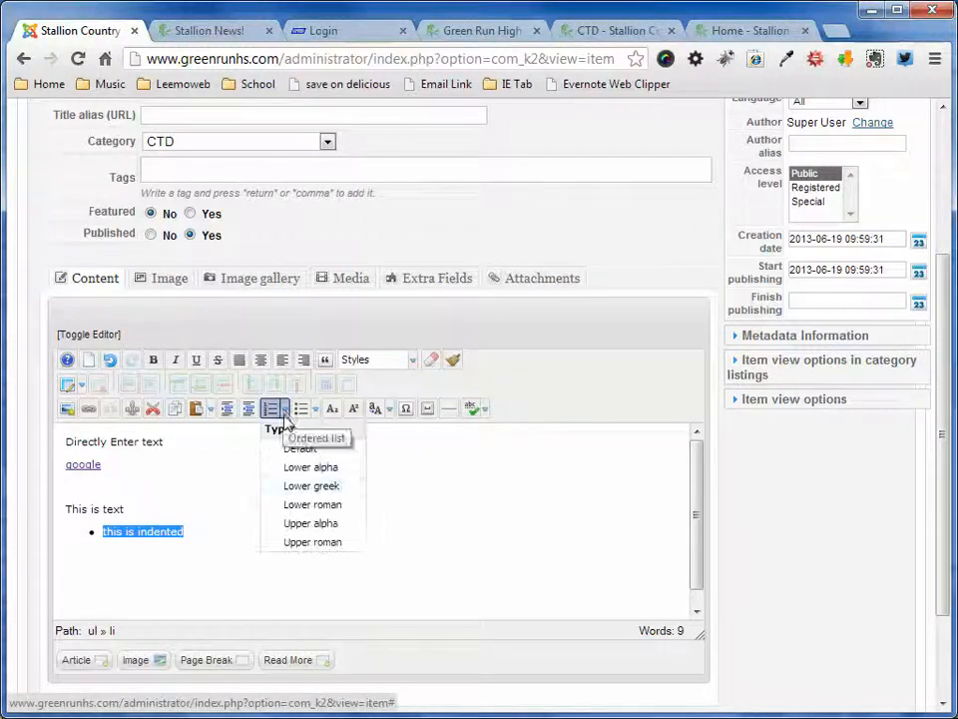
pyautogui.click(322, 488)
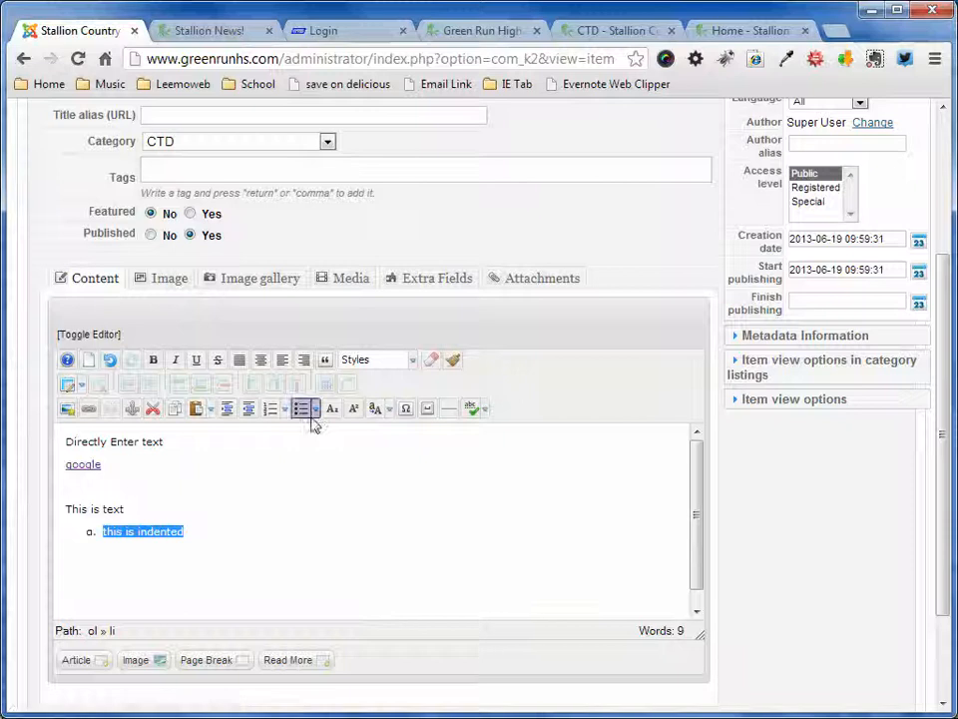
# - Replace the selected list text with a spade symbol from the character map and start a second list item
pyautogui.click(406, 409)
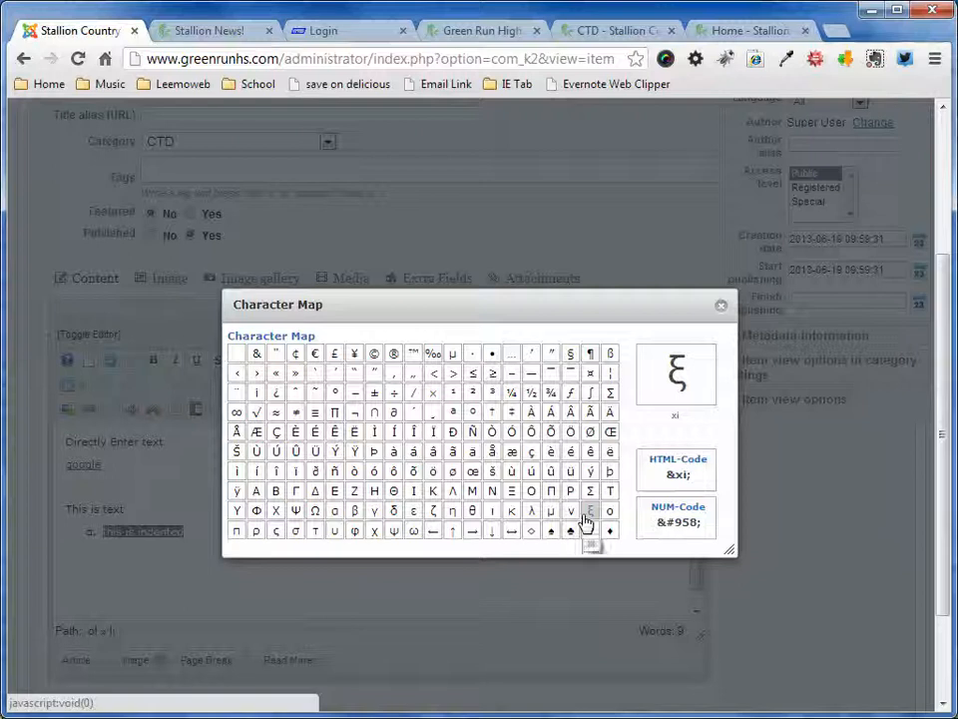
pyautogui.click(552, 531)
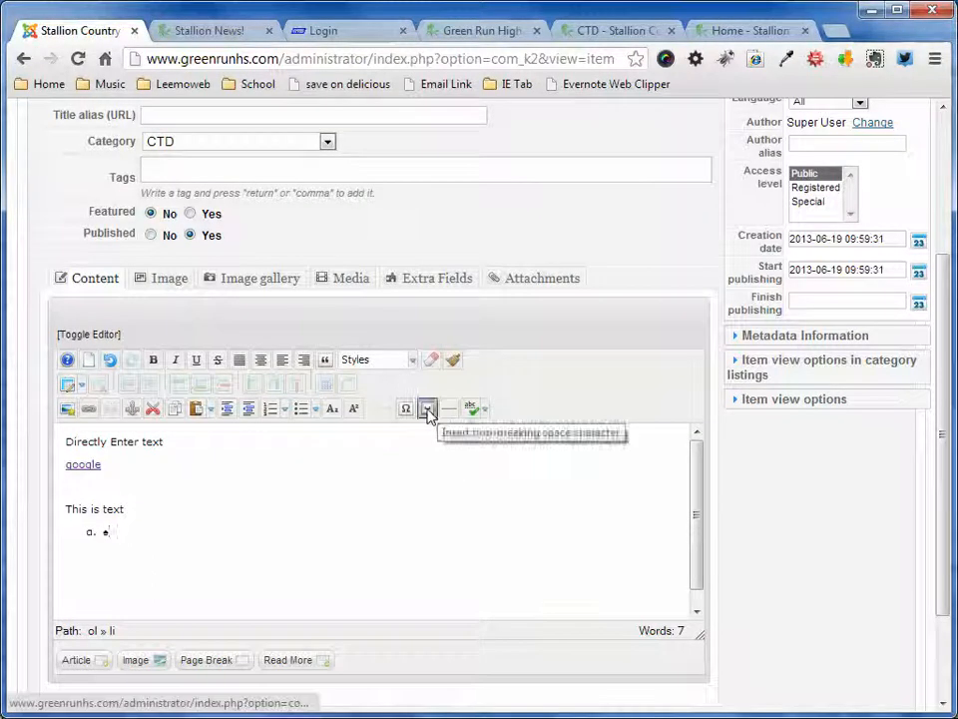
pyautogui.press('Return')
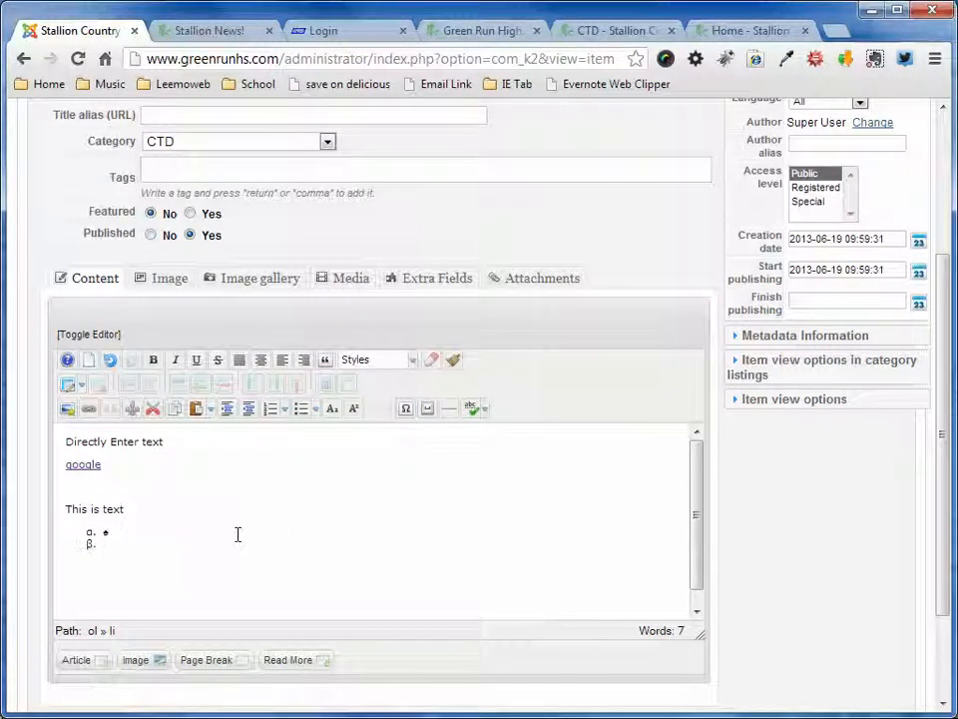